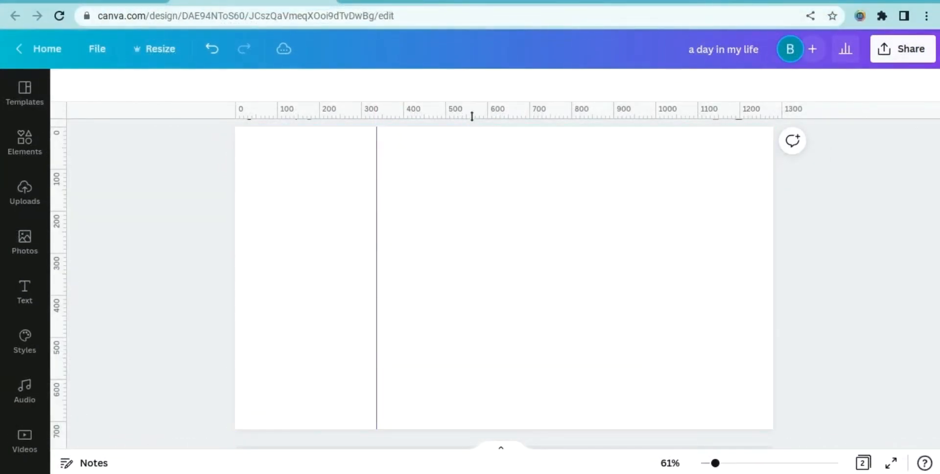
pyautogui.moveTo(471, 116); pyautogui.dragTo(494, 230)
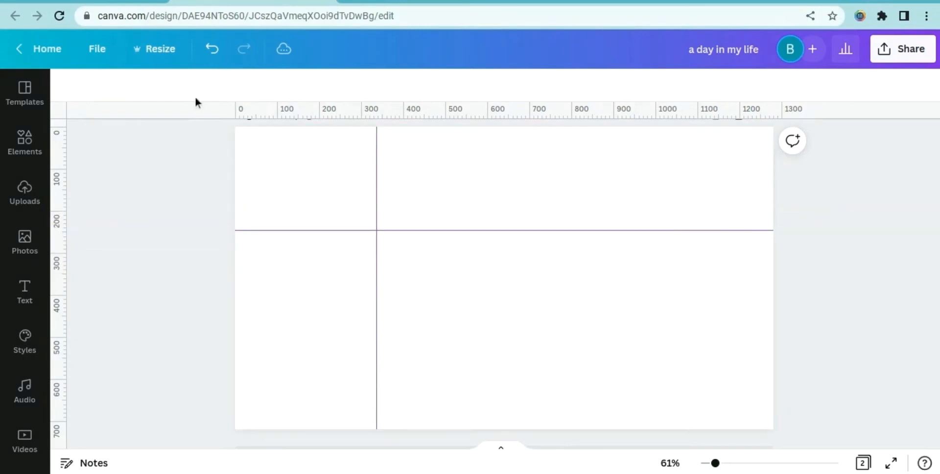
pyautogui.click(212, 54)
pyautogui.click(212, 54)
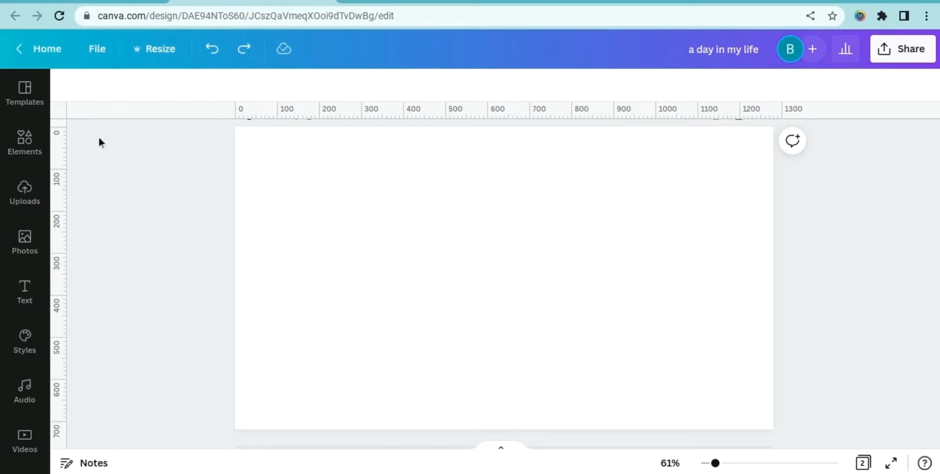
# Check the rulers and guides setting and compare the finished page 1 collage with the blank page 2
pyautogui.click(88, 59)
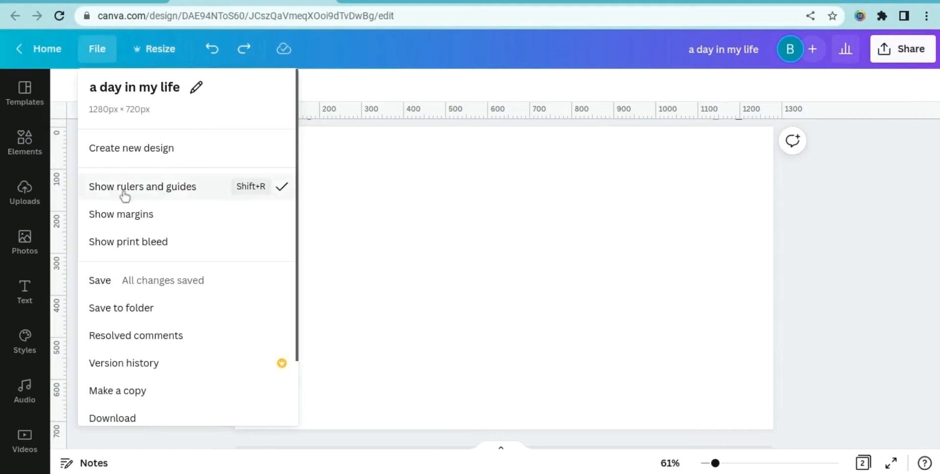
pyautogui.click(446, 198)
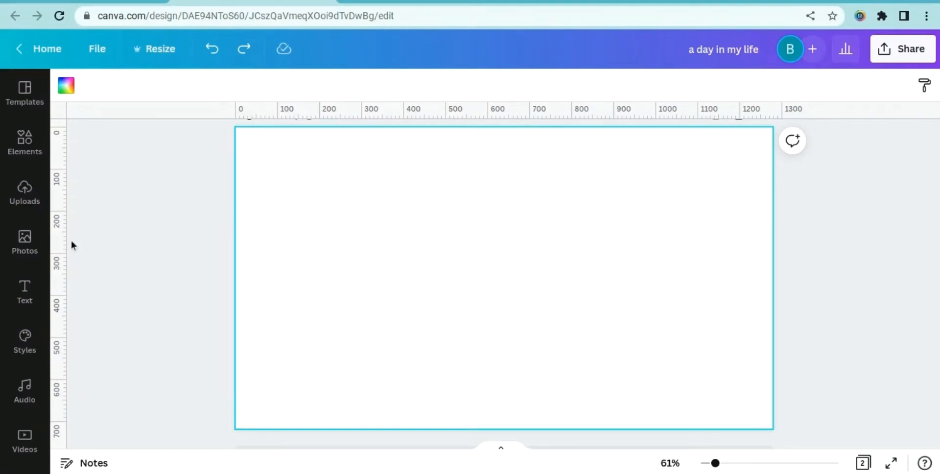
pyautogui.scroll(5, 443, 271)
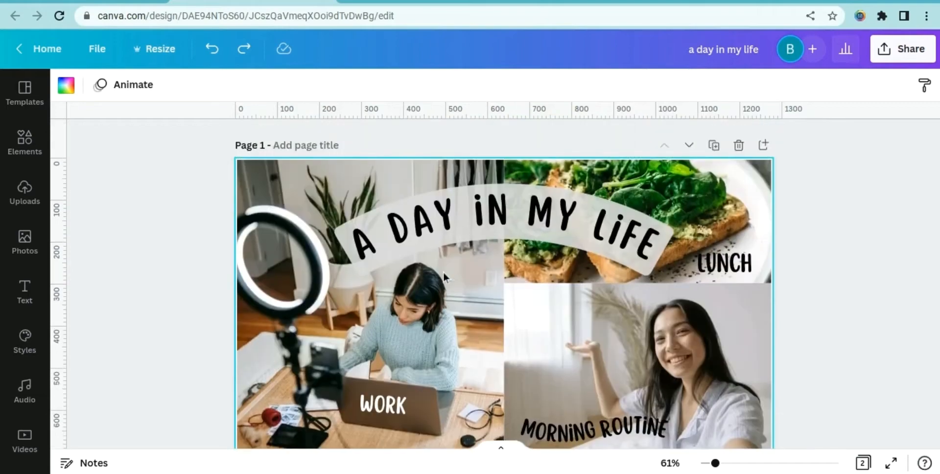
pyautogui.scroll(-1, 442, 271)
pyautogui.scroll(1, 443, 272)
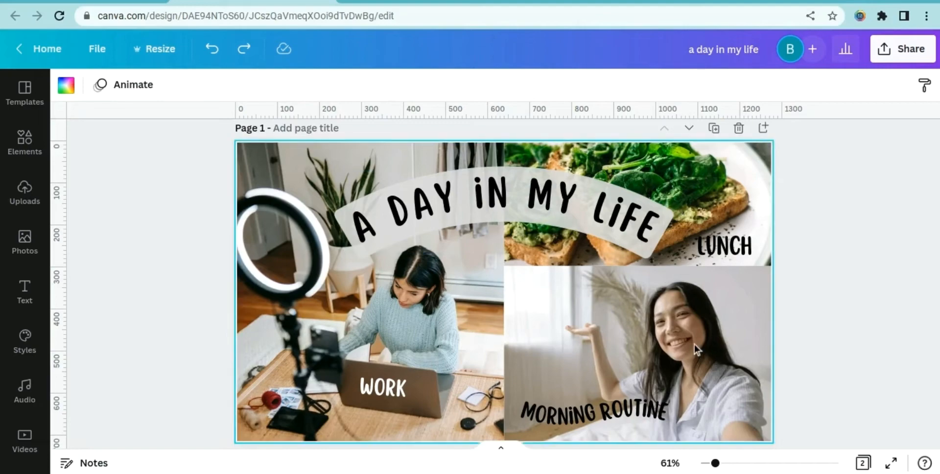
pyautogui.scroll(-8, 673, 302)
pyautogui.scroll(1, 674, 303)
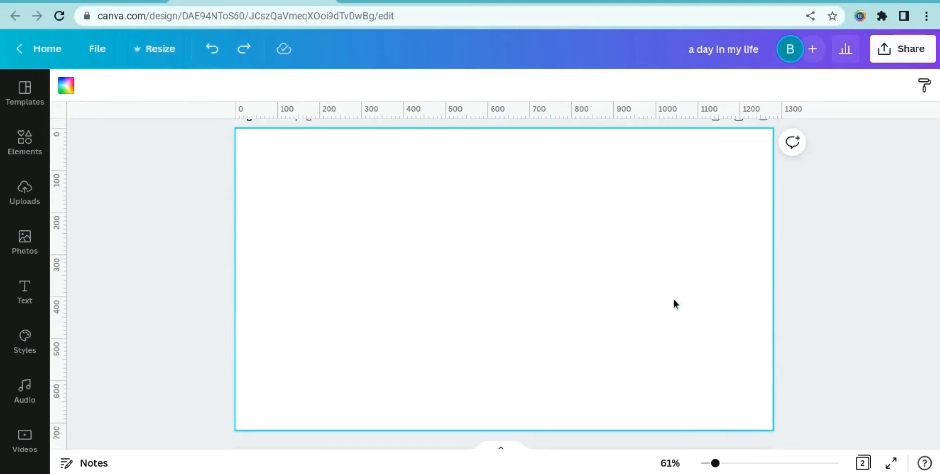
pyautogui.scroll(7, 669, 299)
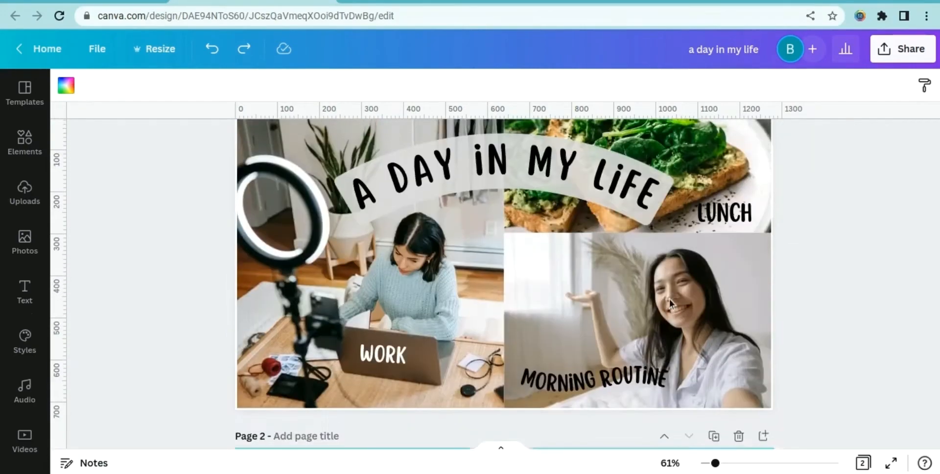
pyautogui.scroll(-1, 668, 299)
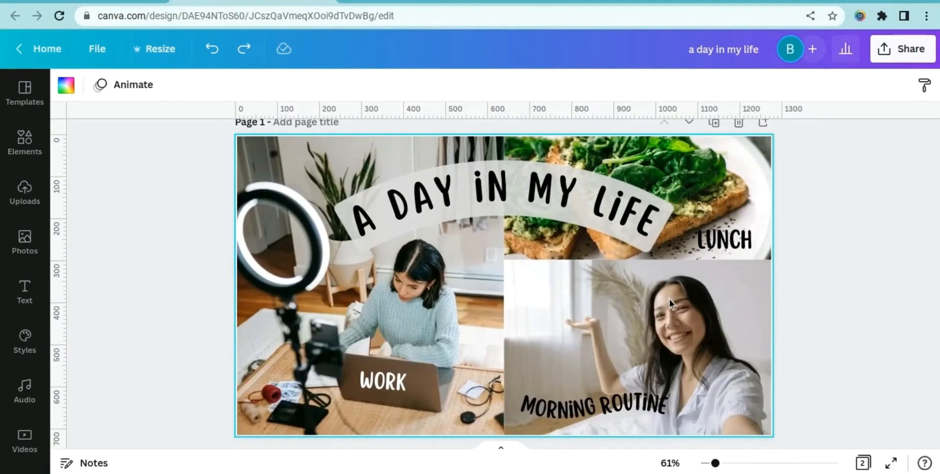
# Add a vertical guide at 640 px and a horizontal guide at 298 px to split the page into quadrants
pyautogui.scroll(-1, 669, 301)
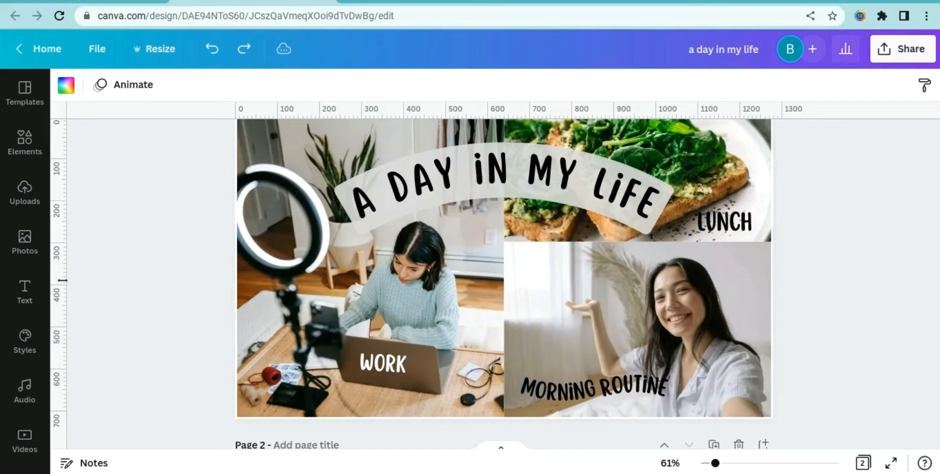
pyautogui.moveTo(62, 280); pyautogui.dragTo(503, 260)
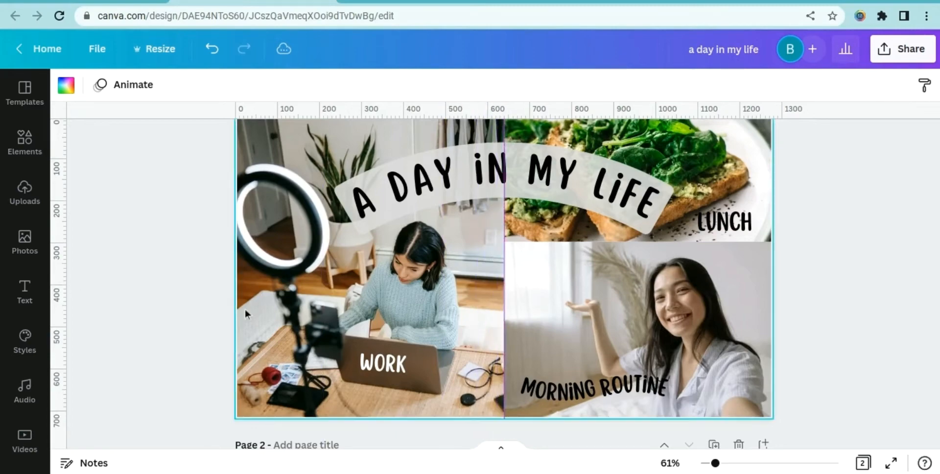
pyautogui.rightClick(684, 119)
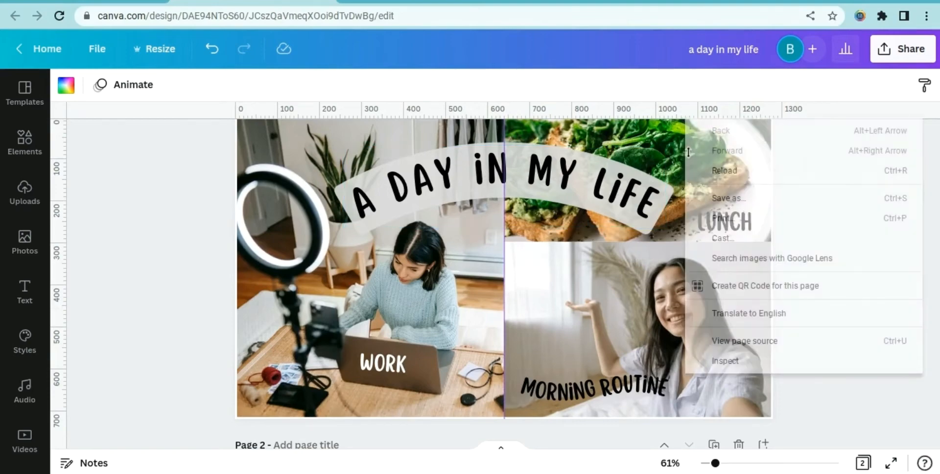
pyautogui.click(627, 107)
pyautogui.moveTo(635, 191); pyautogui.dragTo(634, 241)
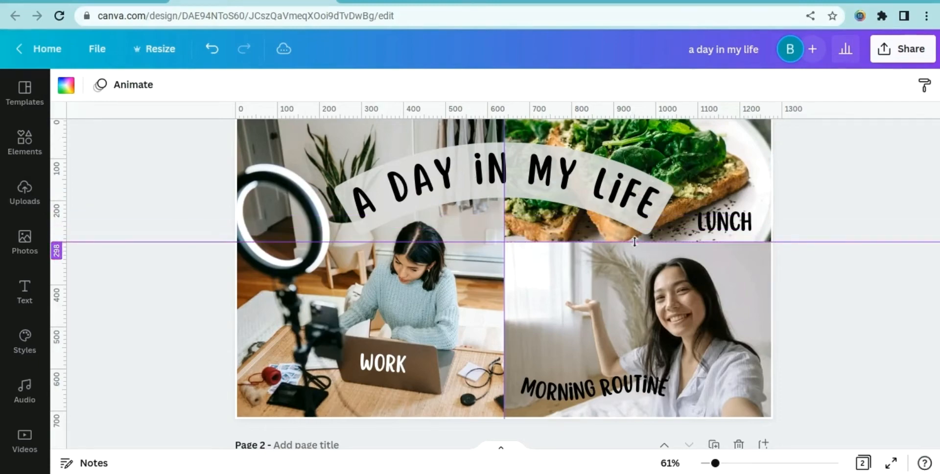
# Add a single-cell grid frame to page 2 and shrink it to fill the left half
pyautogui.scroll(-6, 802, 290)
pyautogui.scroll(-1, 801, 290)
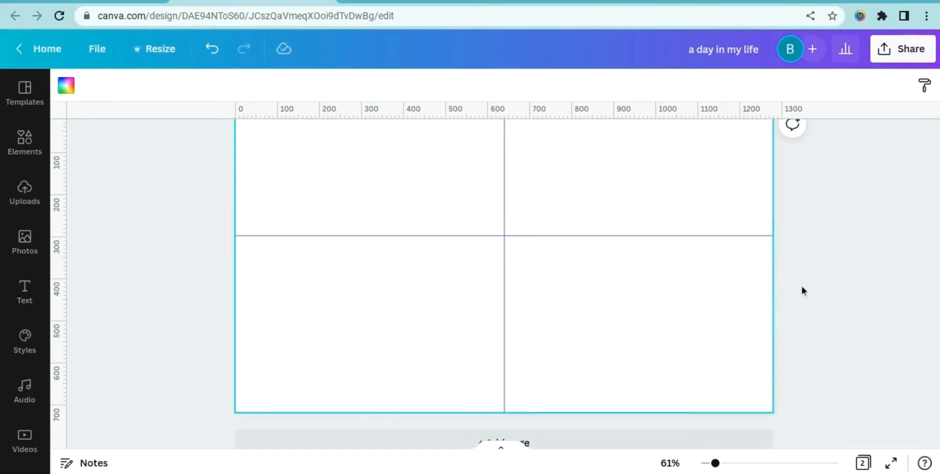
pyautogui.scroll(1, 802, 291)
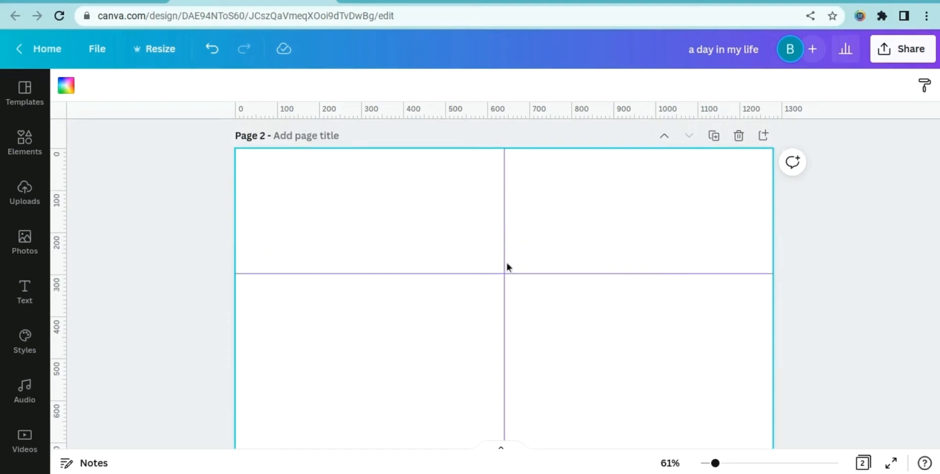
pyautogui.scroll(-1, 554, 346)
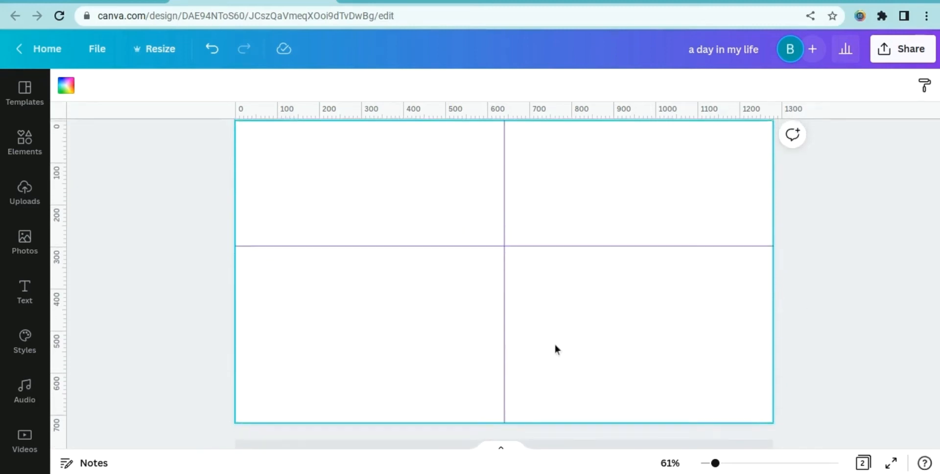
pyautogui.scroll(1, 555, 349)
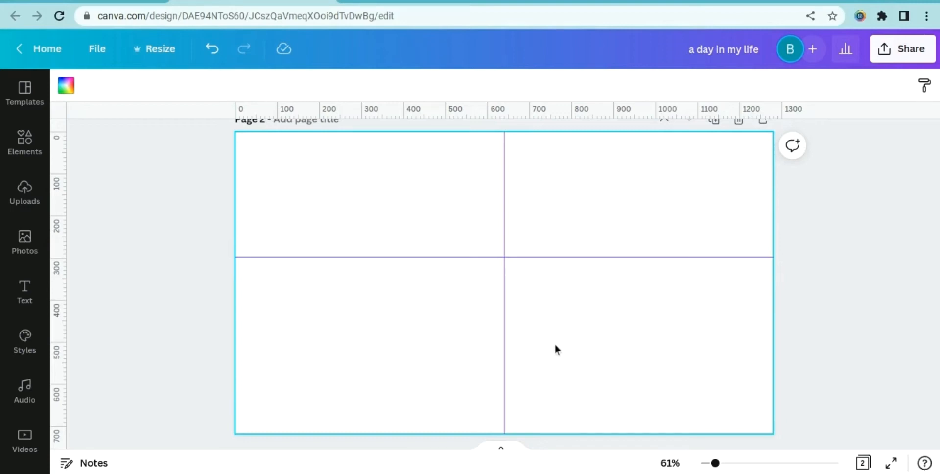
pyautogui.click(28, 146)
pyautogui.scroll(3, 150, 195)
pyautogui.click(74, 90)
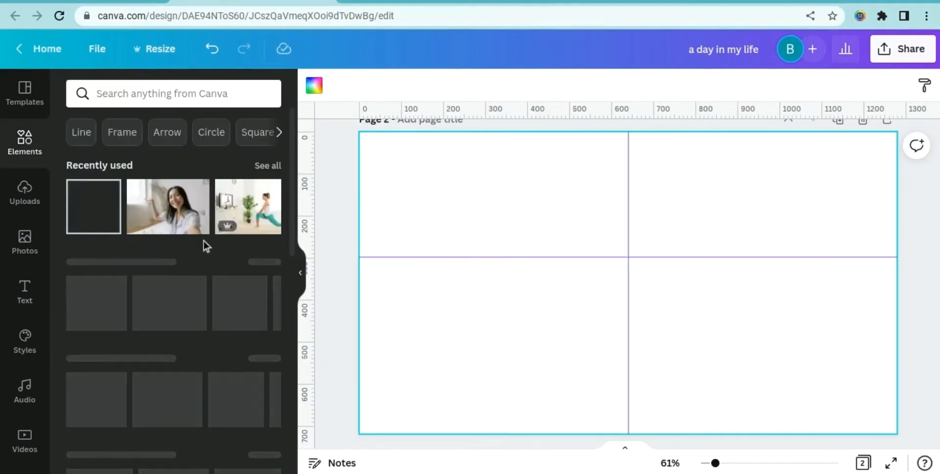
pyautogui.scroll(-10, 187, 296)
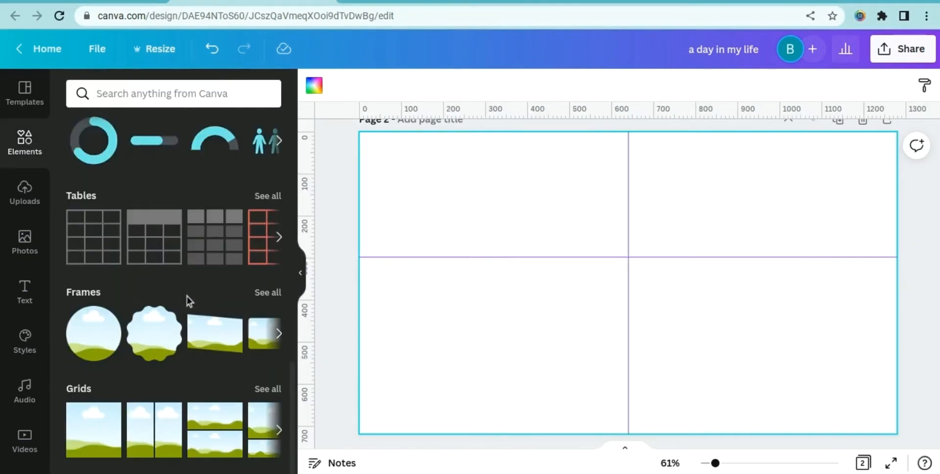
pyautogui.click(98, 424)
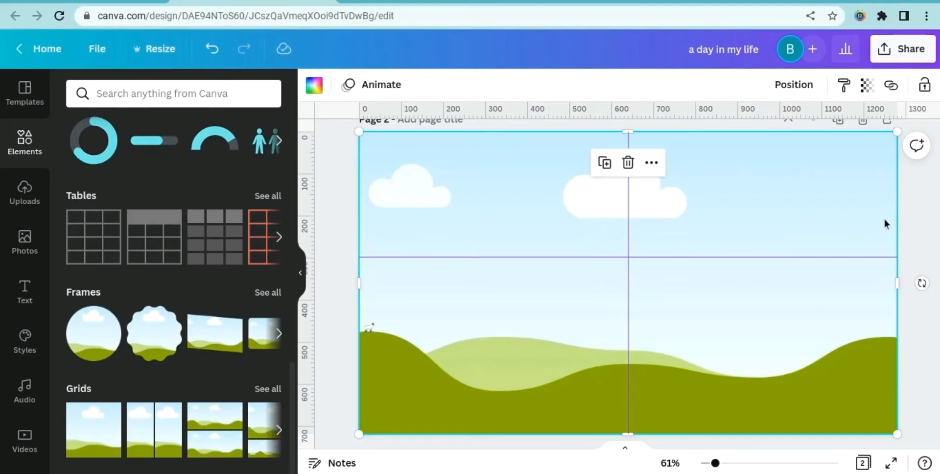
pyautogui.moveTo(896, 217); pyautogui.dragTo(628, 216)
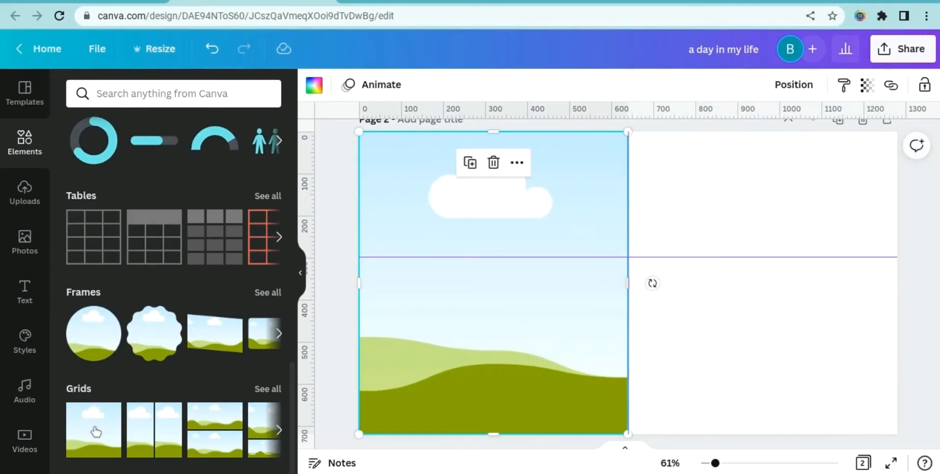
# Add a second single-cell grid frame and resize it to fill the top-right quadrant
pyautogui.click(92, 430)
pyautogui.moveTo(898, 435); pyautogui.dragTo(852, 257)
pyautogui.rightClick(871, 344)
pyautogui.click(871, 344)
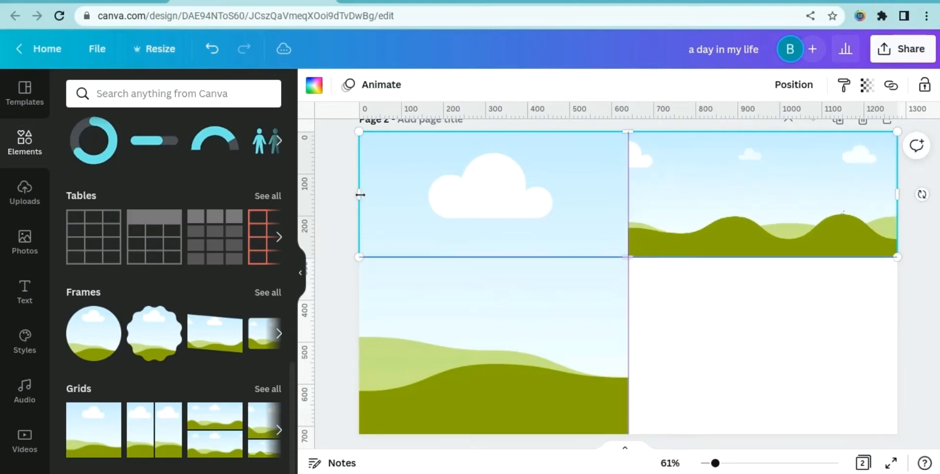
pyautogui.moveTo(360, 196); pyautogui.dragTo(628, 211)
# Add a third grid frame, fit it to the bottom-right quadrant, and drag the horizontal guide off the page
pyautogui.click(98, 420)
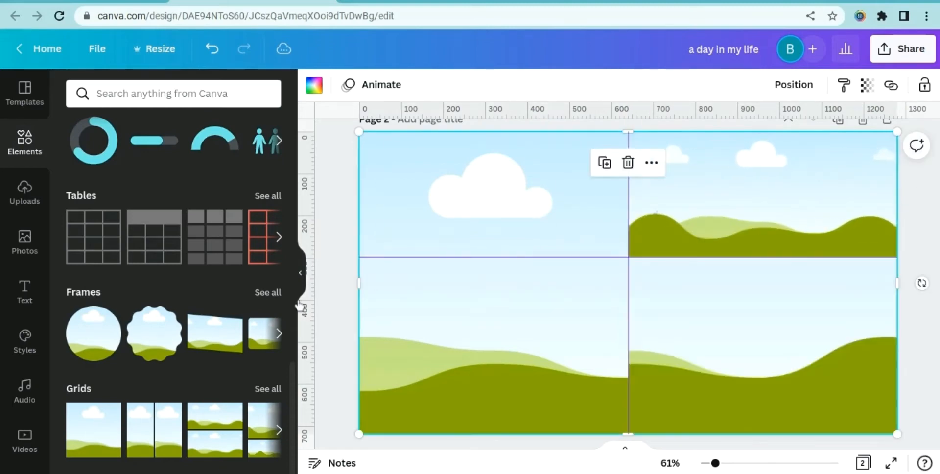
pyautogui.click(300, 273)
pyautogui.rightClick(601, 347)
pyautogui.rightClick(551, 352)
pyautogui.rightClick(525, 342)
pyautogui.click(746, 306)
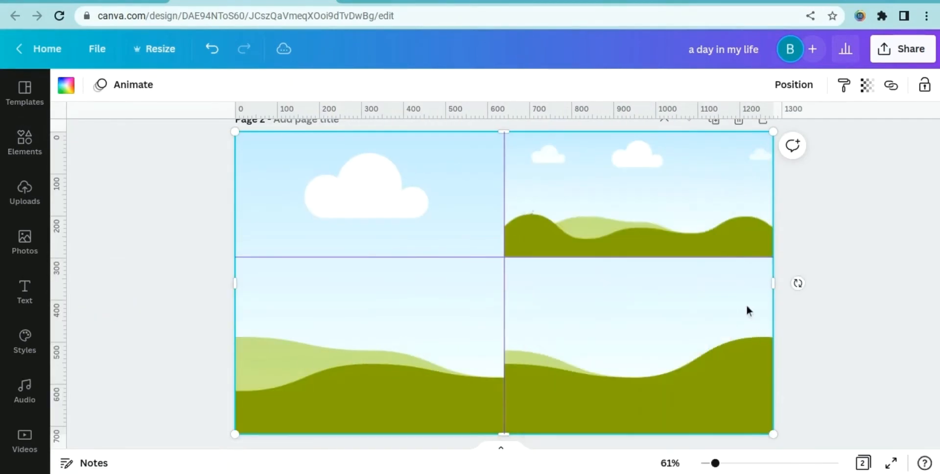
pyautogui.rightClick(232, 294)
pyautogui.click(199, 295)
pyautogui.click(587, 322)
pyautogui.moveTo(633, 133); pyautogui.dragTo(632, 257)
pyautogui.moveTo(237, 346); pyautogui.dragTo(505, 346)
pyautogui.click(820, 210)
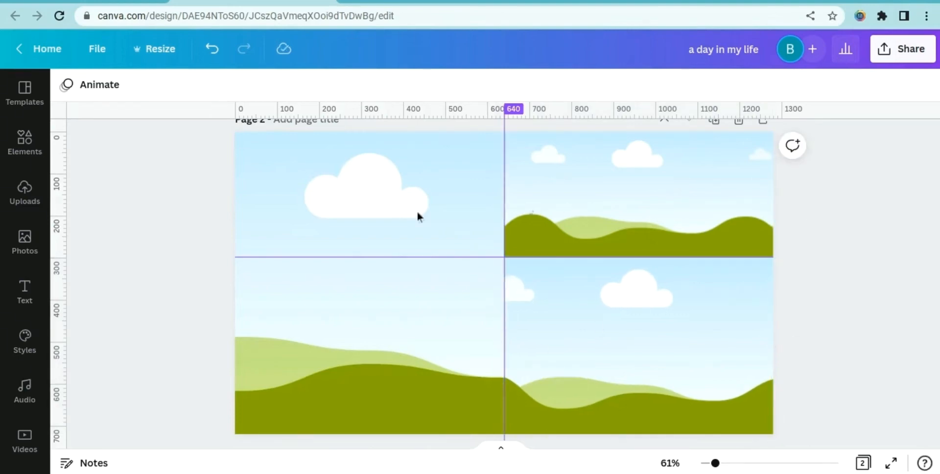
pyautogui.moveTo(367, 260); pyautogui.dragTo(402, 115)
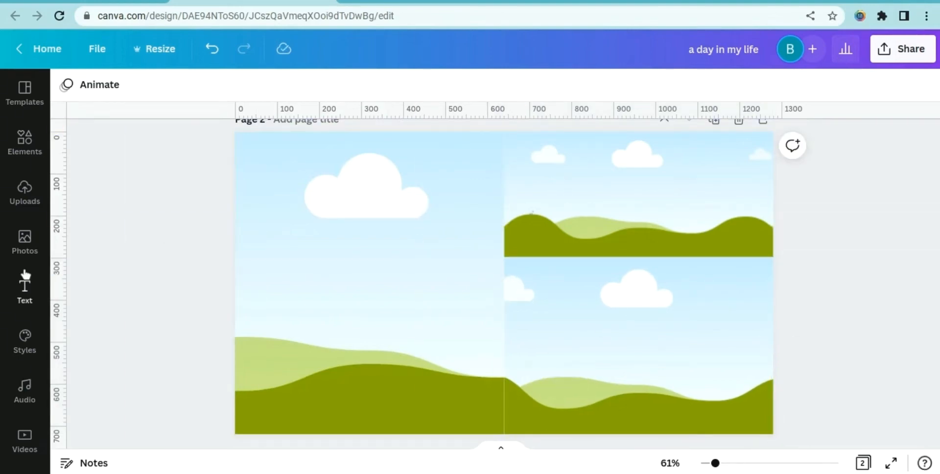
# Place the recently used ring-light desk photo into the left half frame
pyautogui.click(25, 240)
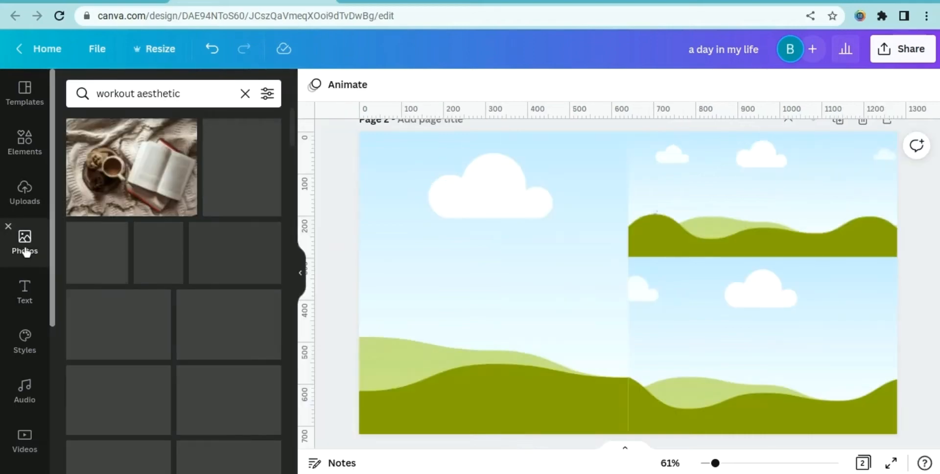
pyautogui.click(246, 93)
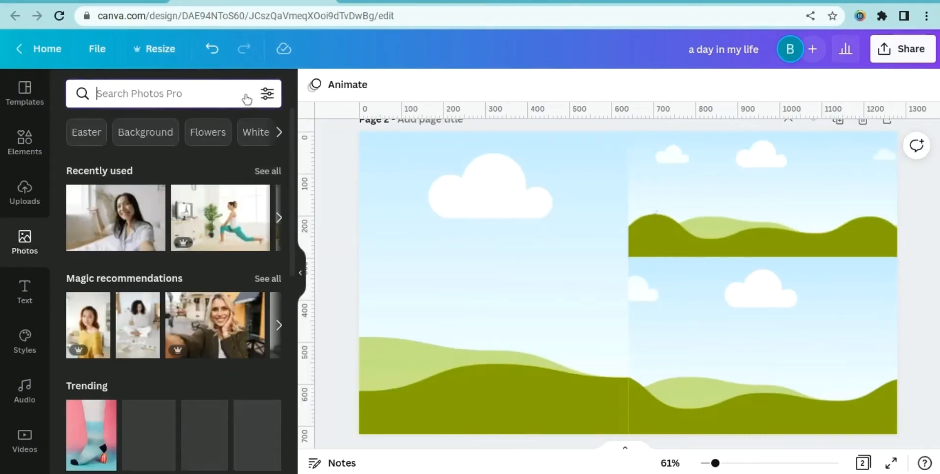
pyautogui.click(261, 171)
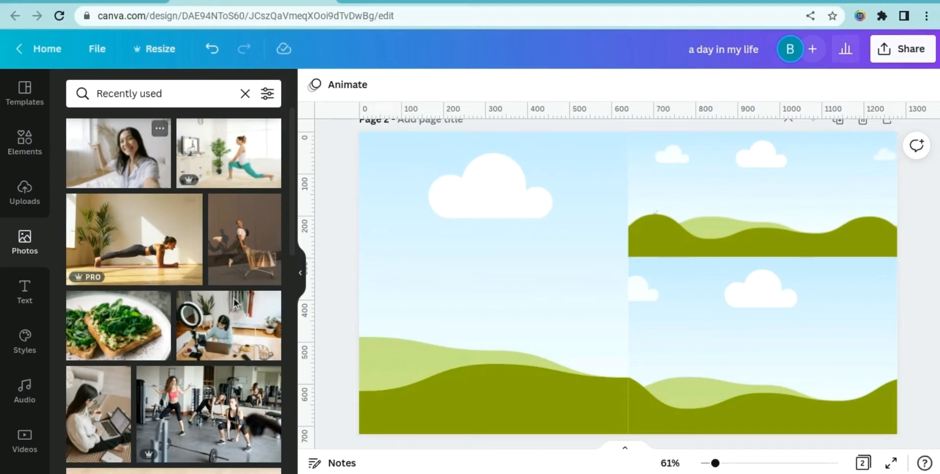
pyautogui.click(247, 321)
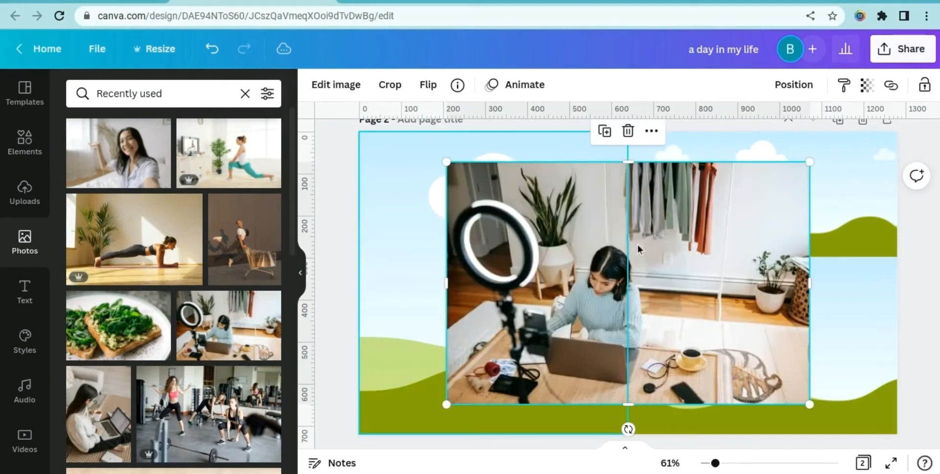
pyautogui.moveTo(533, 234); pyautogui.dragTo(487, 232)
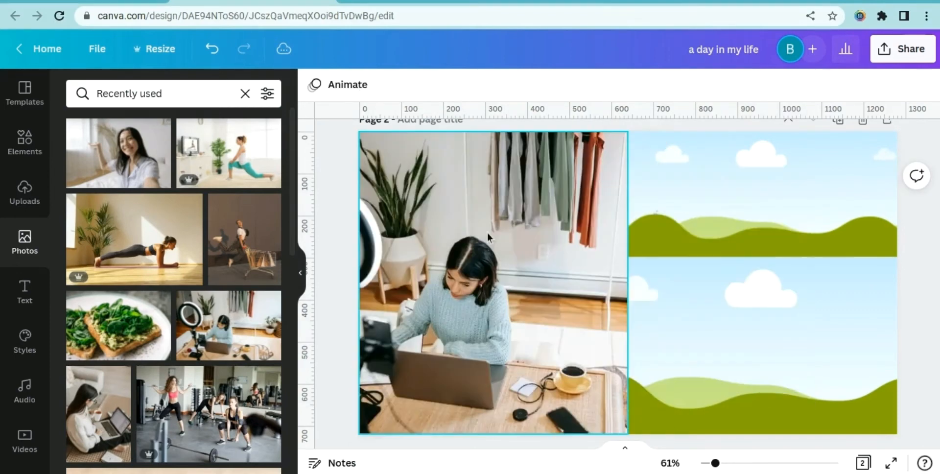
# Reposition the photo inside the left frame so the ring light shows on the left
pyautogui.rightClick(480, 230)
pyautogui.click(480, 230)
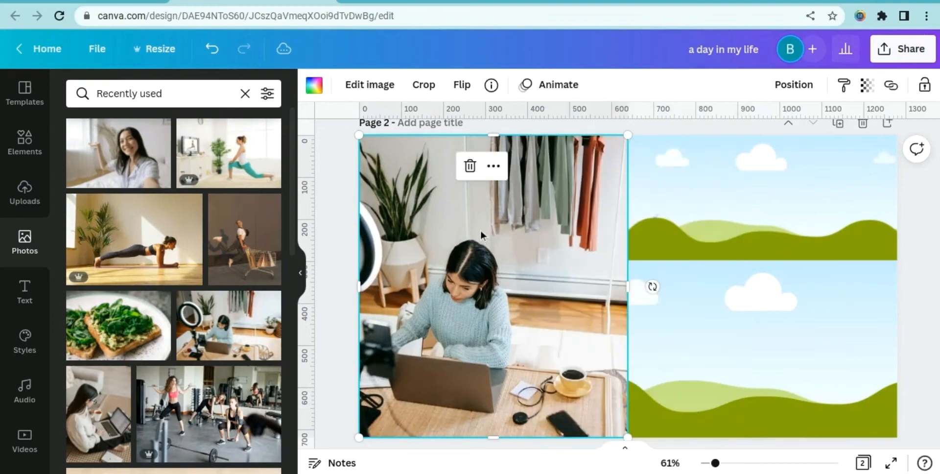
pyautogui.doubleClick(480, 230)
pyautogui.rightClick(480, 230)
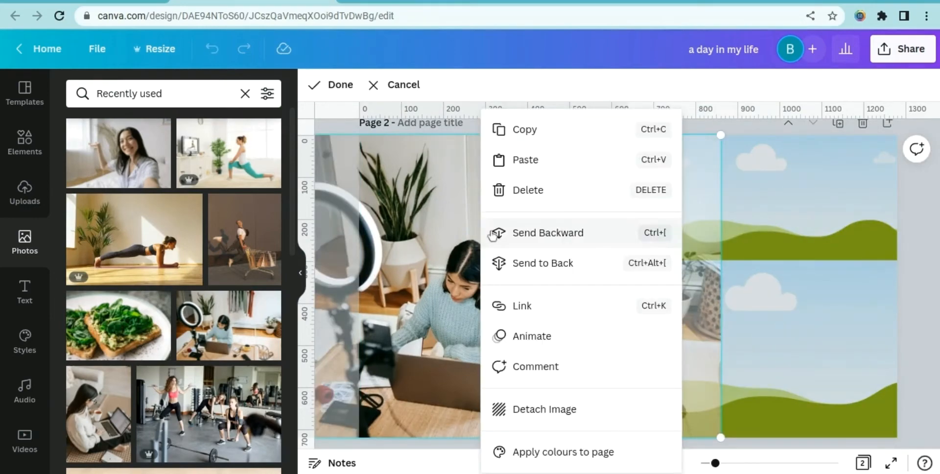
pyautogui.doubleClick(458, 230)
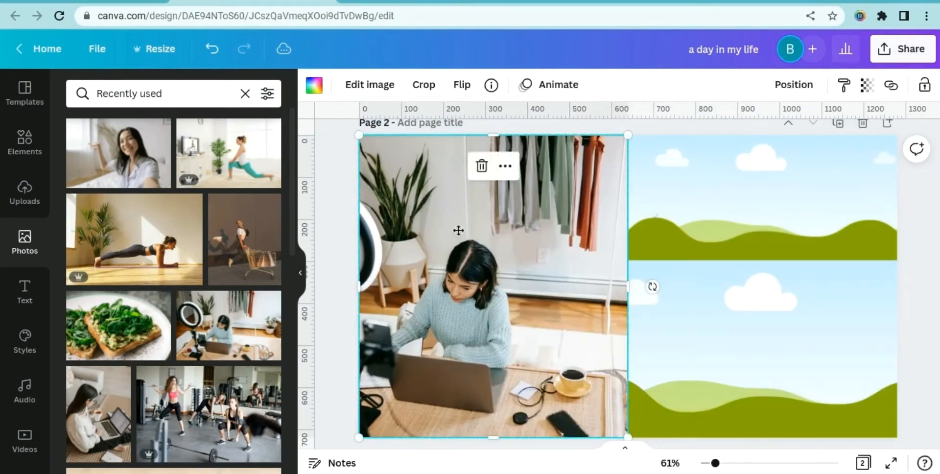
pyautogui.doubleClick(458, 230)
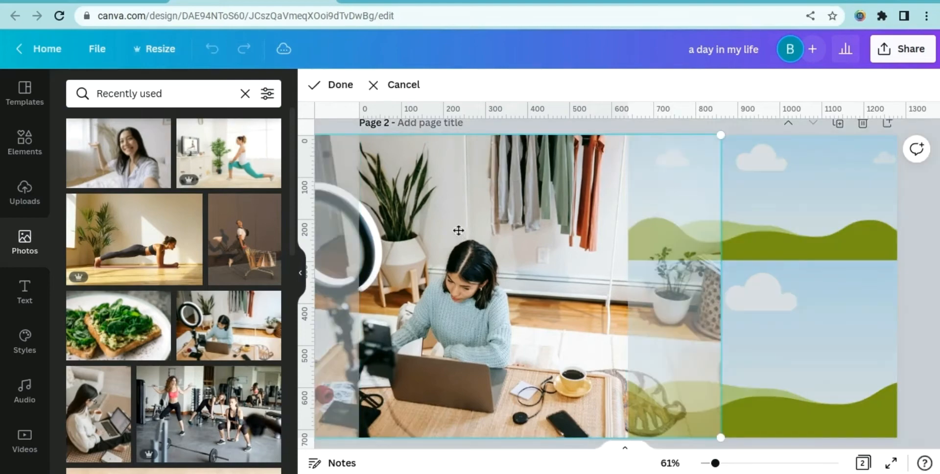
pyautogui.rightClick(458, 230)
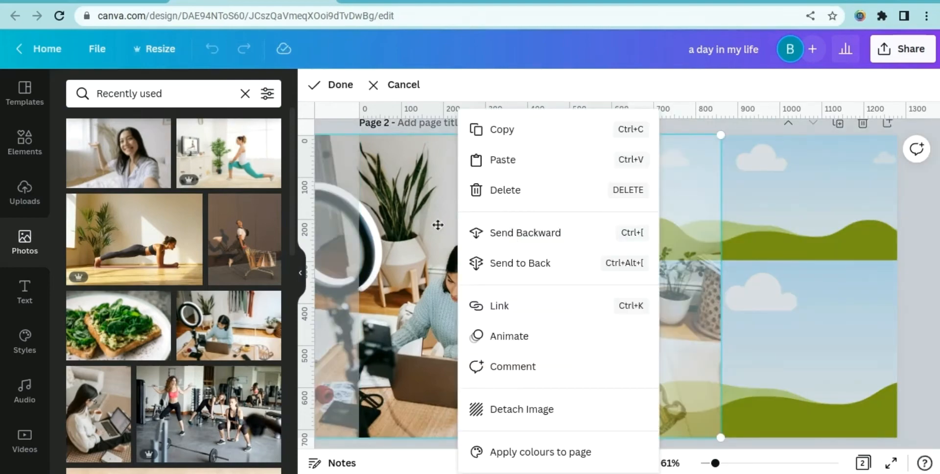
pyautogui.click(437, 225)
pyautogui.rightClick(437, 225)
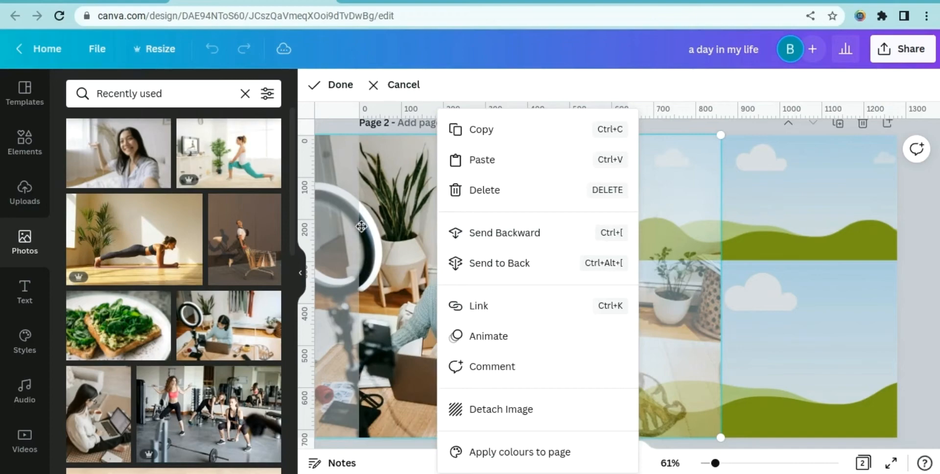
pyautogui.click(361, 225)
pyautogui.moveTo(426, 211); pyautogui.dragTo(516, 199)
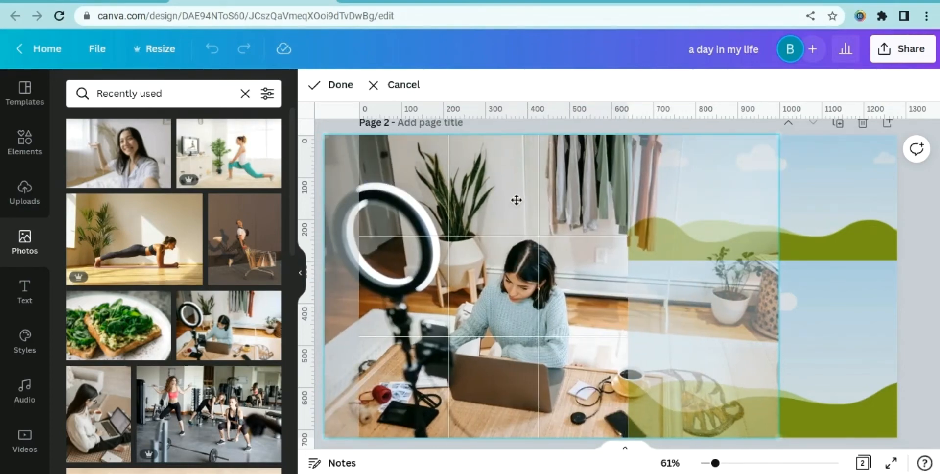
pyautogui.click(908, 201)
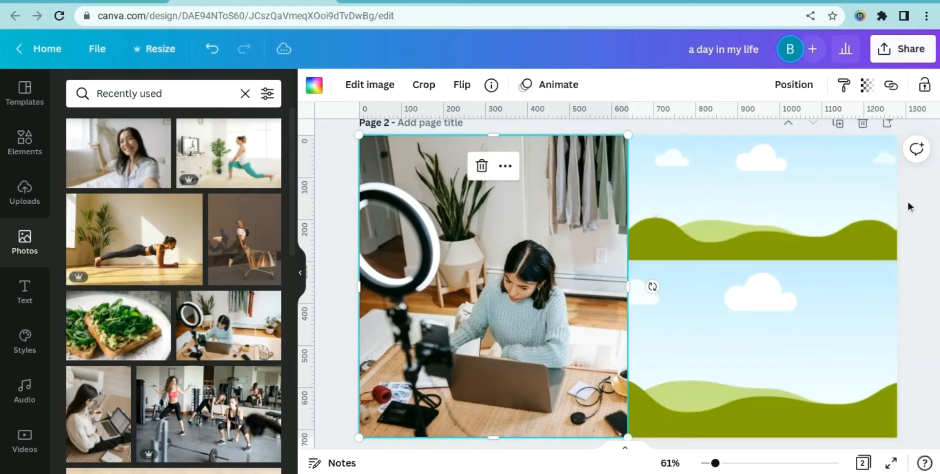
# Place the avocado toast photo into the top-right frame
pyautogui.click(119, 327)
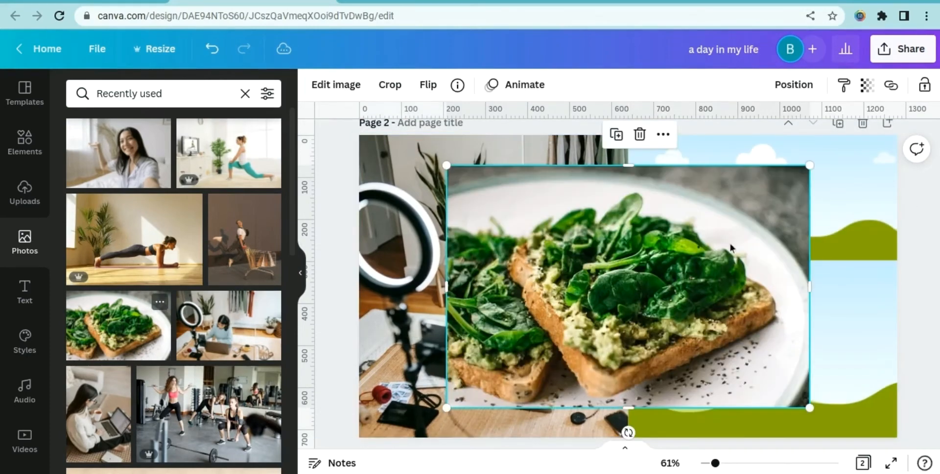
pyautogui.moveTo(684, 278); pyautogui.dragTo(779, 181)
pyautogui.doubleClick(786, 216)
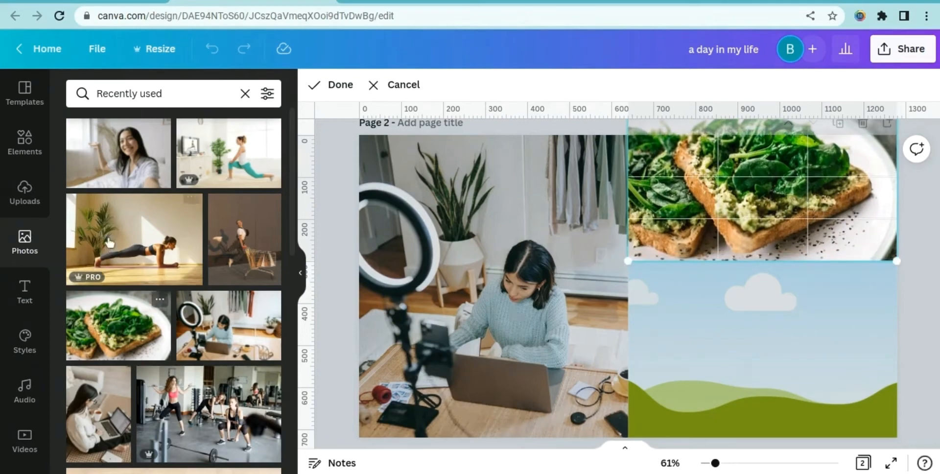
# Place the smiling woman selfie photo into the bottom-right frame
pyautogui.click(120, 168)
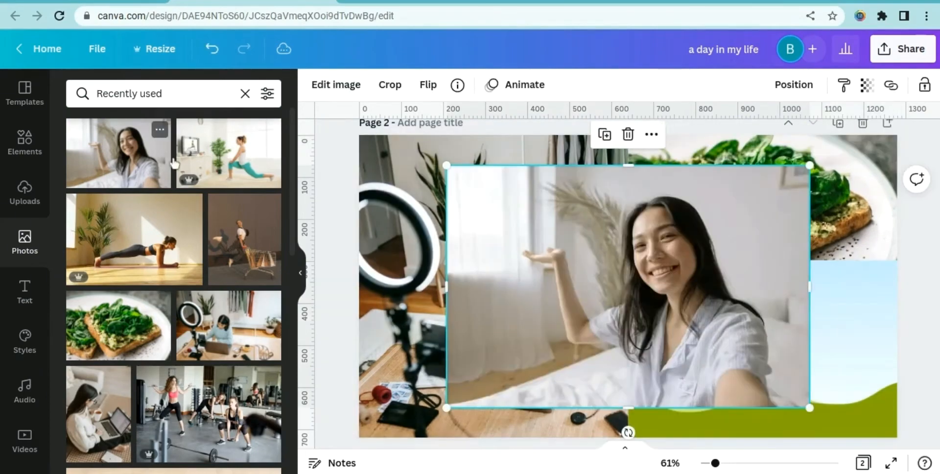
pyautogui.rightClick(617, 298)
pyautogui.click(523, 320)
pyautogui.rightClick(686, 325)
pyautogui.click(750, 343)
pyautogui.moveTo(798, 354); pyautogui.dragTo(814, 361)
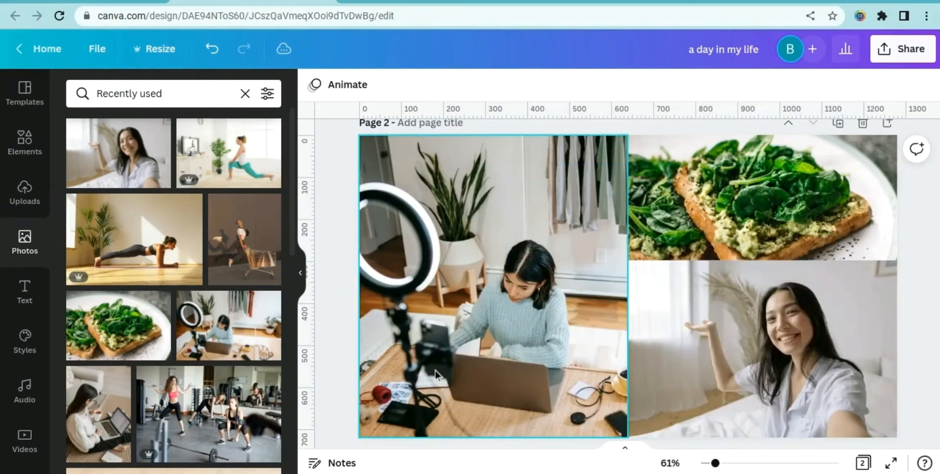
# Hide the side panel, select all the collage frames and lock them
pyautogui.click(301, 273)
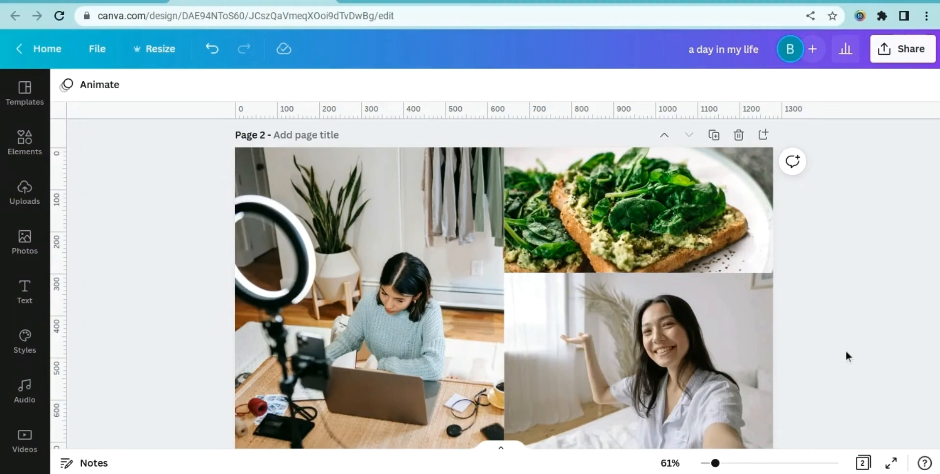
pyautogui.moveTo(845, 350); pyautogui.dragTo(210, 201)
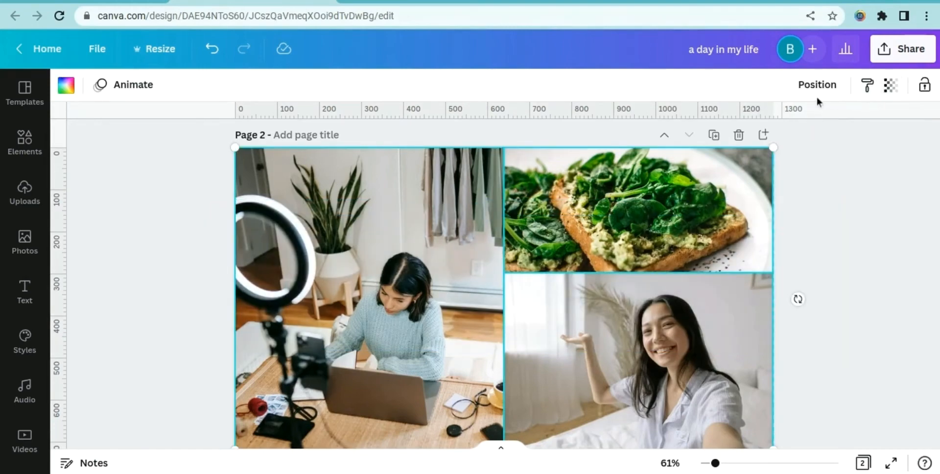
pyautogui.click(924, 88)
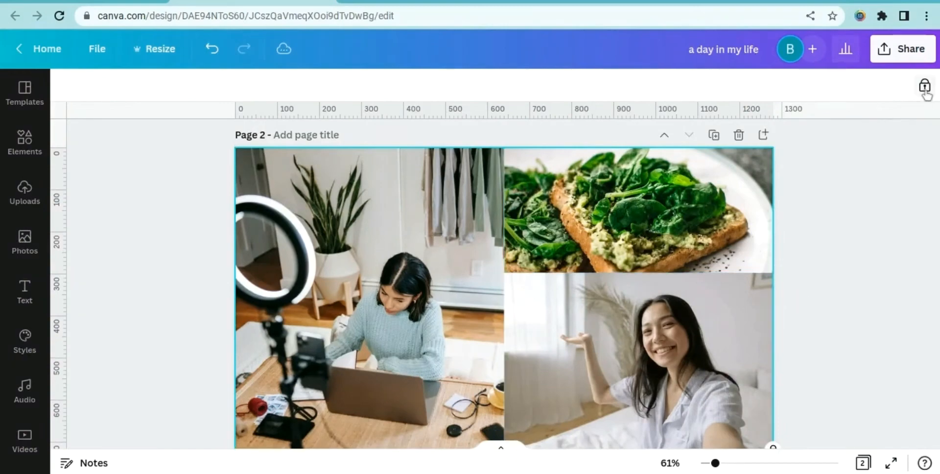
# Add a text box on page 2 reading "A DAY IN MY LIFE"
pyautogui.scroll(-2, 891, 166)
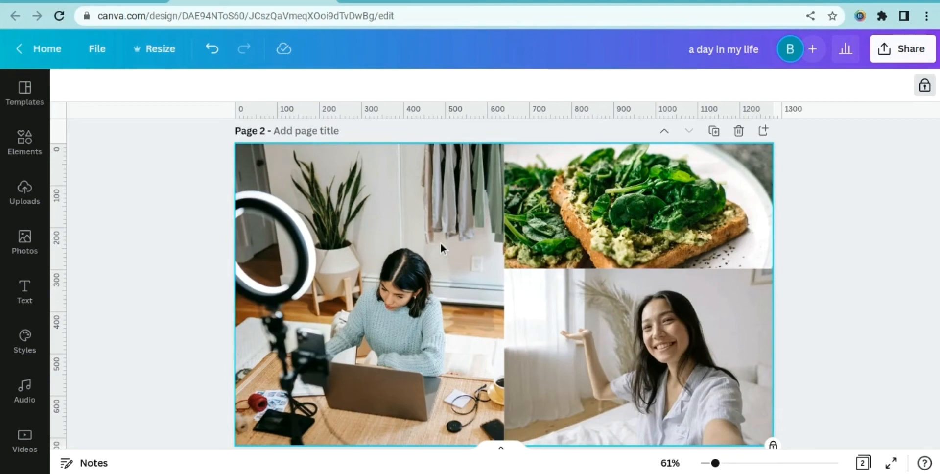
pyautogui.press('t')
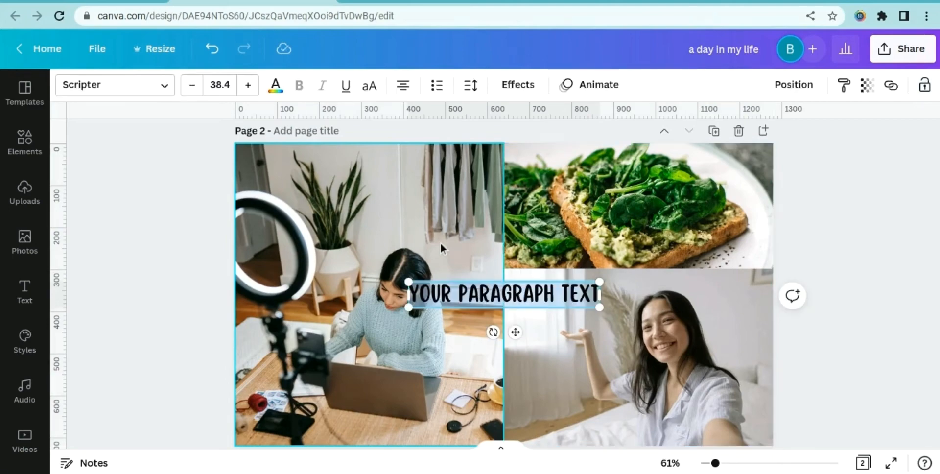
pyautogui.write('A DAY')
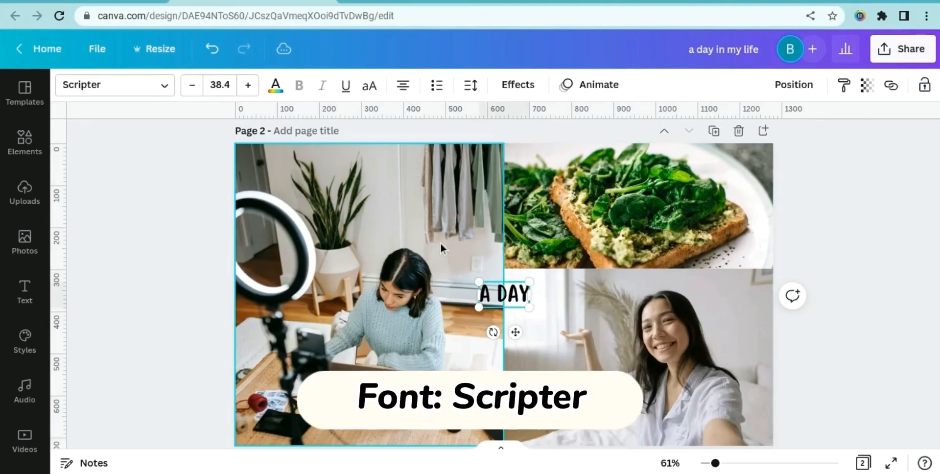
pyautogui.write(' IN MY L')
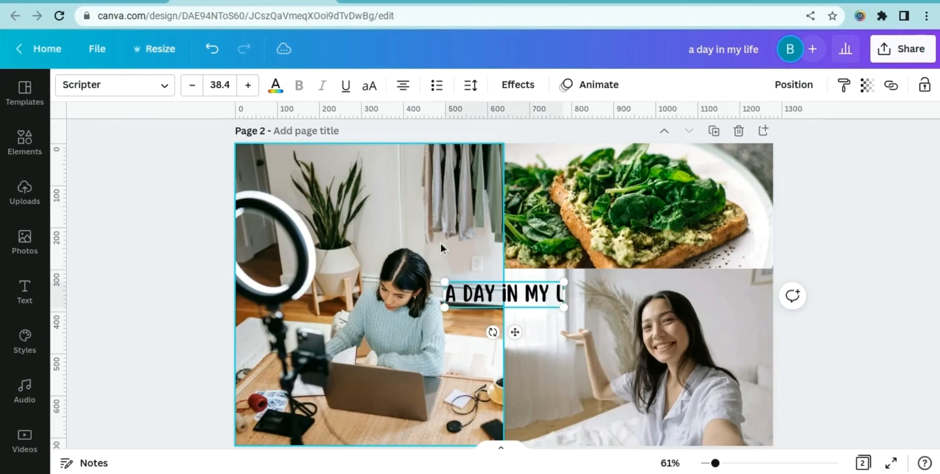
pyautogui.write('IFE')
# Examine the page 1 title's font size and spacing settings
pyautogui.scroll(5, 551, 236)
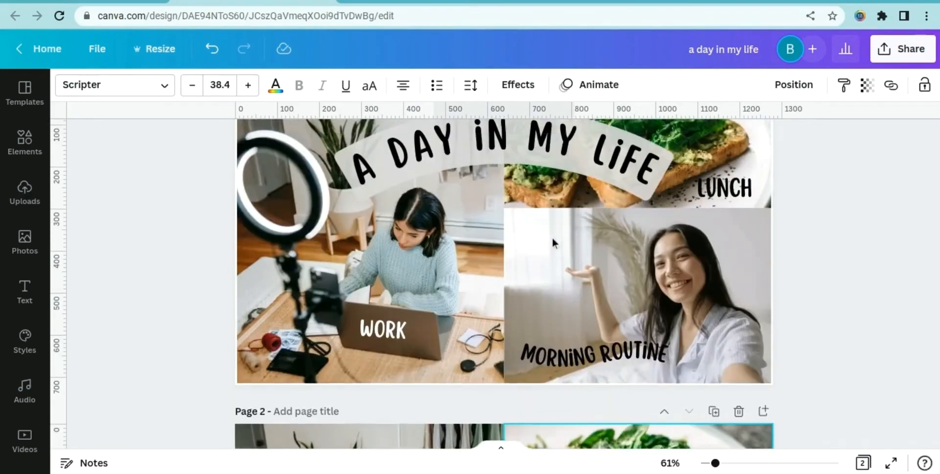
pyautogui.scroll(3, 552, 241)
pyautogui.click(538, 214)
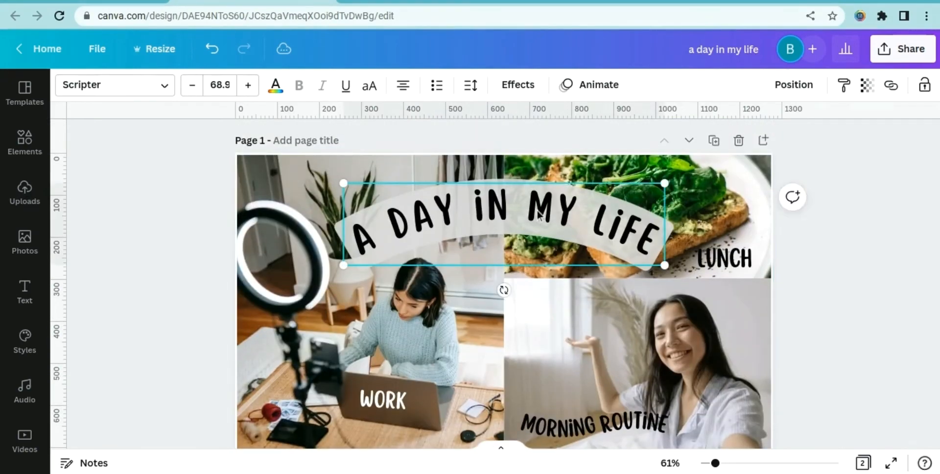
pyautogui.click(472, 86)
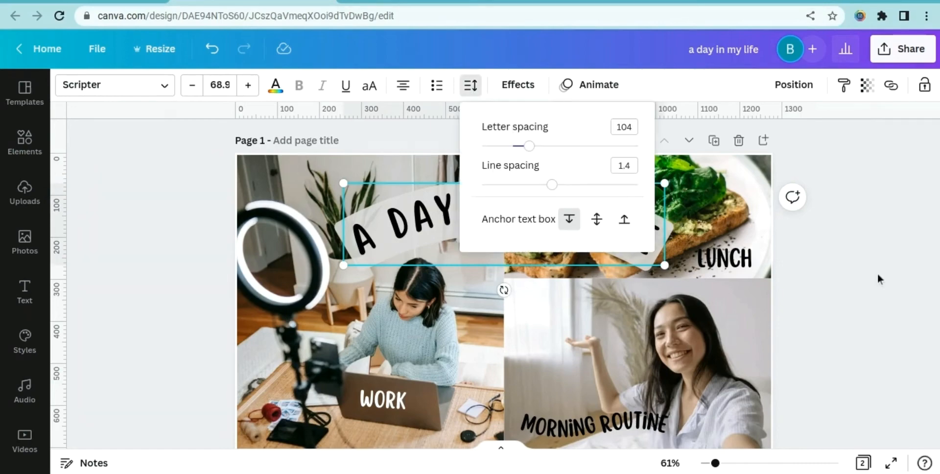
pyautogui.scroll(-5, 877, 277)
pyautogui.rightClick(877, 277)
pyautogui.click(869, 300)
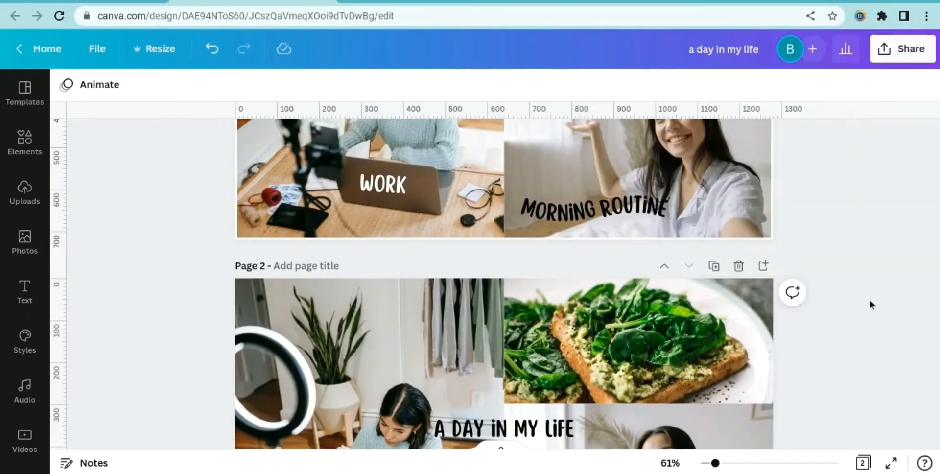
# Set the page 2 title's font size to 68.9
pyautogui.scroll(-3, 868, 299)
pyautogui.click(560, 266)
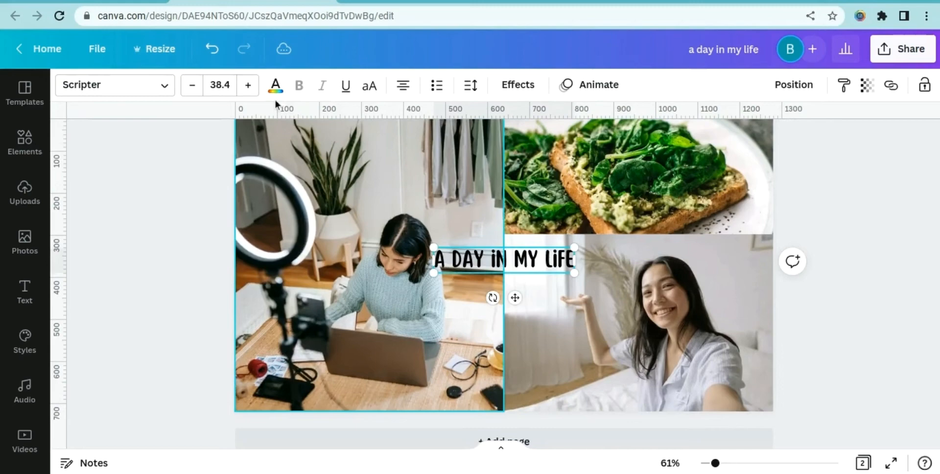
pyautogui.click(230, 86)
pyautogui.write('68.9')
pyautogui.press('Return')
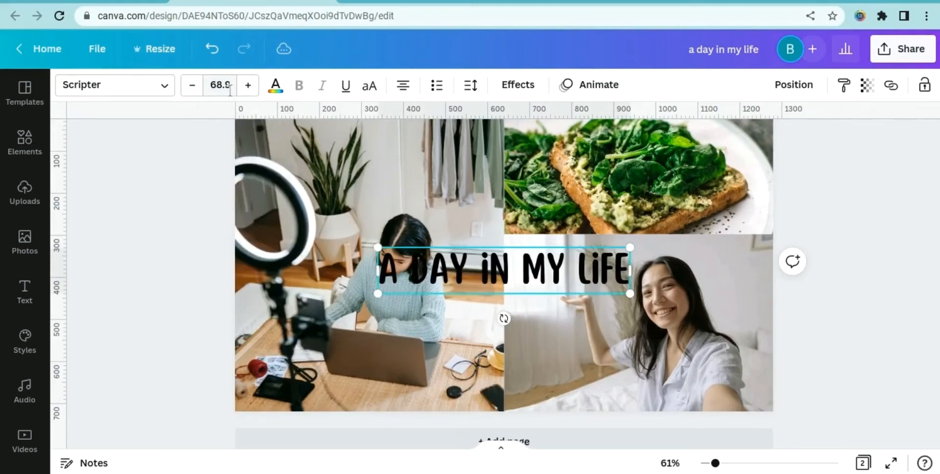
# Set the title's letter spacing to 104
pyautogui.click(470, 85)
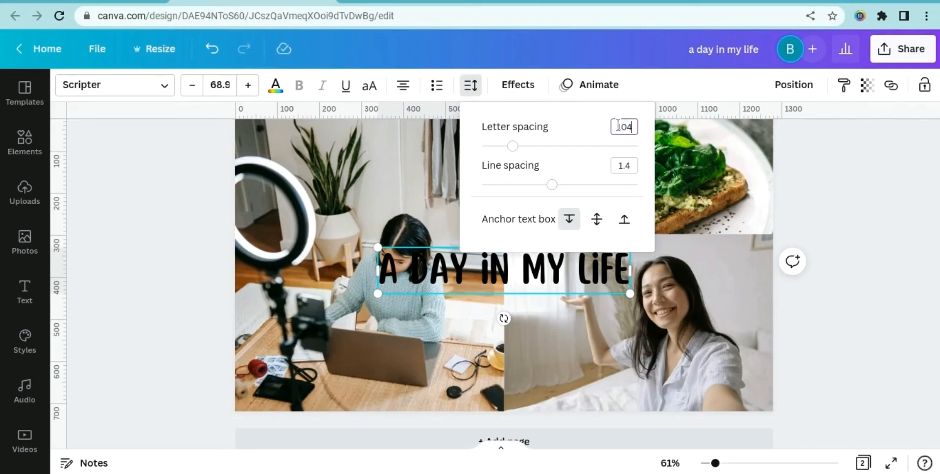
pyautogui.press('Return')
pyautogui.click(839, 157)
pyautogui.click(839, 156)
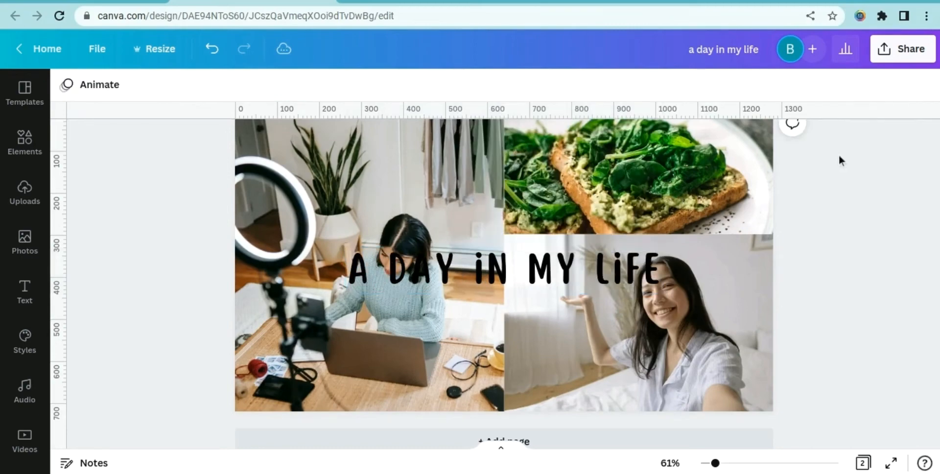
# Apply the Background text effect to the title
pyautogui.click(576, 272)
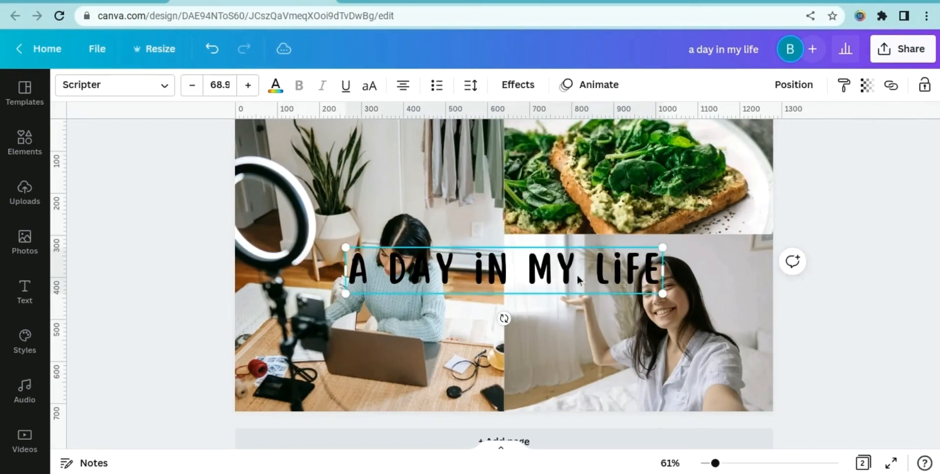
pyautogui.click(520, 91)
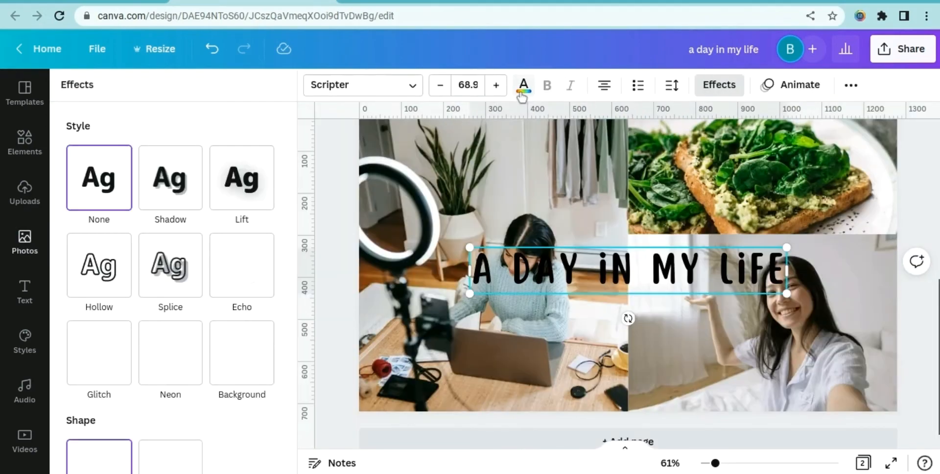
pyautogui.scroll(-3, 244, 219)
pyautogui.click(212, 310)
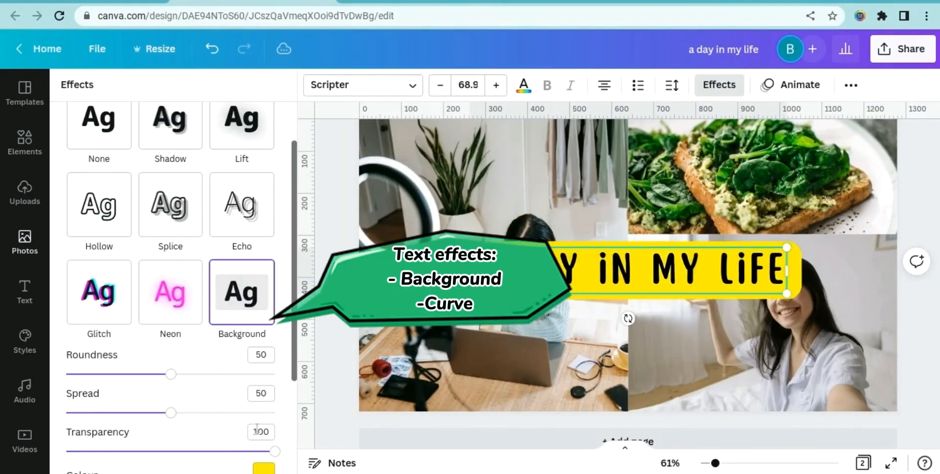
# Set the text background to light grey with transparency 79, roundness 27 and spread 34
pyautogui.click(264, 468)
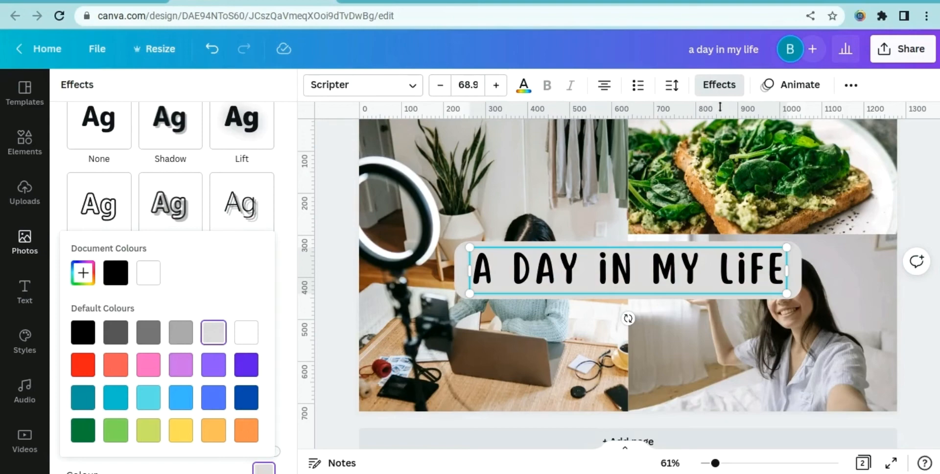
pyautogui.click(281, 204)
pyautogui.moveTo(267, 347); pyautogui.dragTo(232, 349)
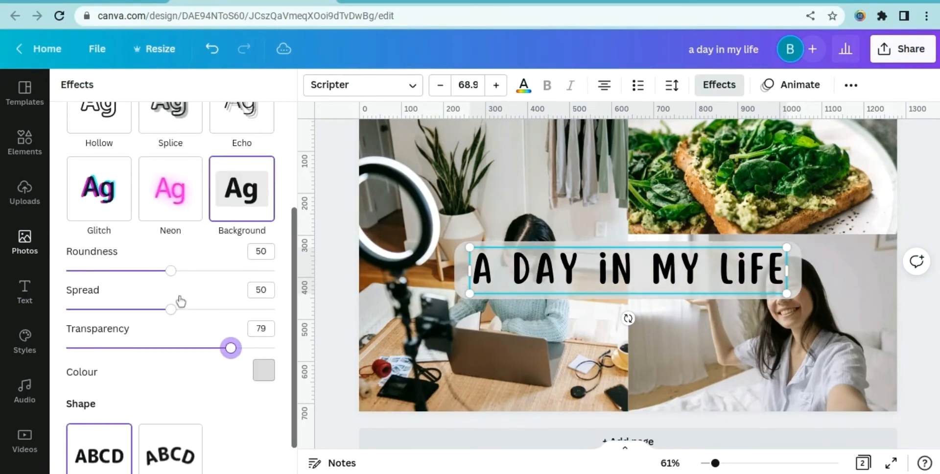
pyautogui.moveTo(171, 270); pyautogui.dragTo(124, 271)
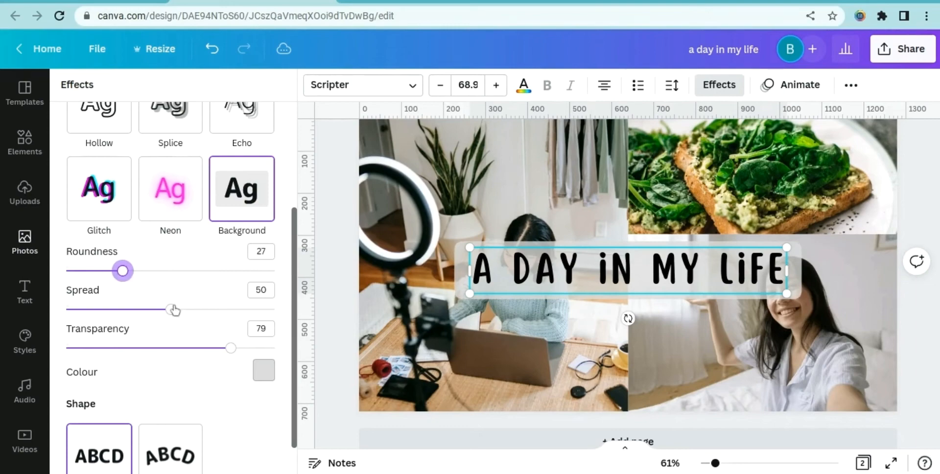
pyautogui.moveTo(173, 309); pyautogui.dragTo(136, 308)
# Apply the Curve shape to the title and reduce the curve amount
pyautogui.click(169, 458)
pyautogui.scroll(-2, 223, 385)
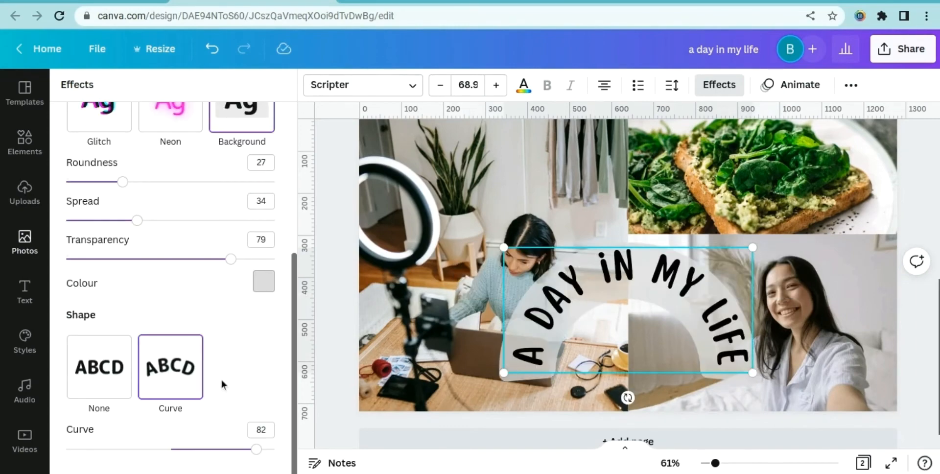
pyautogui.moveTo(256, 449); pyautogui.dragTo(198, 449)
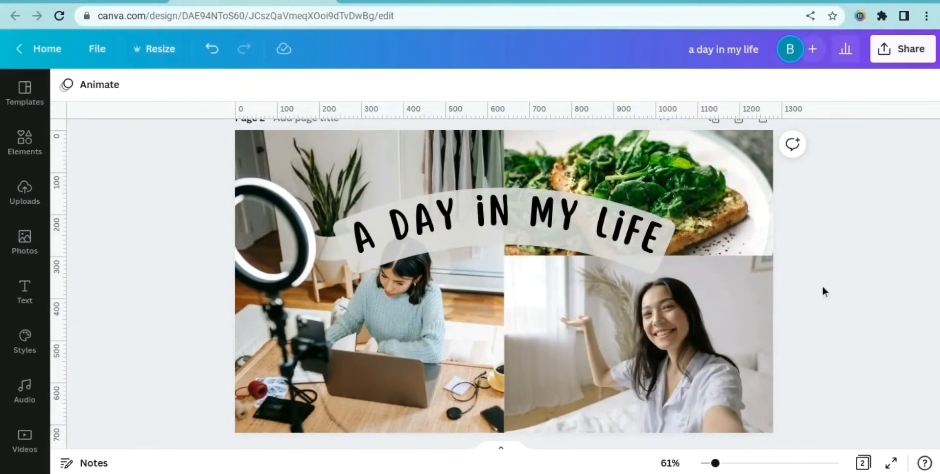
# Add a "LUNCH" text label and place it at the lower right corner of the lunch photo
pyautogui.write('tlunchch')
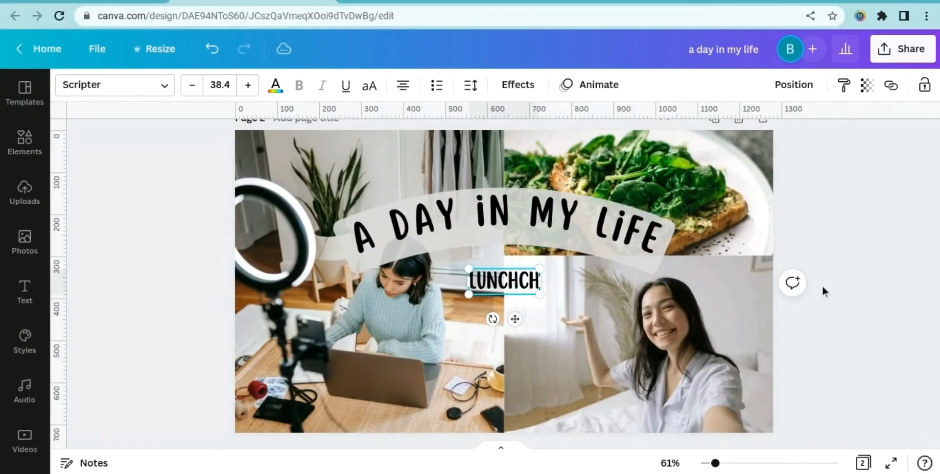
pyautogui.press('BackSpace')
pyautogui.press('BackSpace')
pyautogui.moveTo(515, 318); pyautogui.dragTo(748, 280)
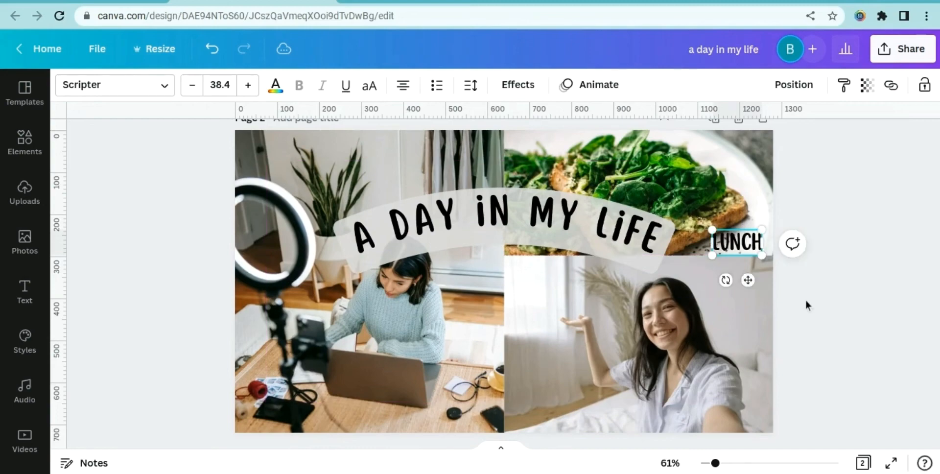
# Add a "WORK" text label over the laptop in the work photo and color it white
pyautogui.click(805, 300)
pyautogui.write('twork')
pyautogui.moveTo(514, 318); pyautogui.dragTo(360, 414)
pyautogui.moveTo(391, 415); pyautogui.dragTo(387, 415)
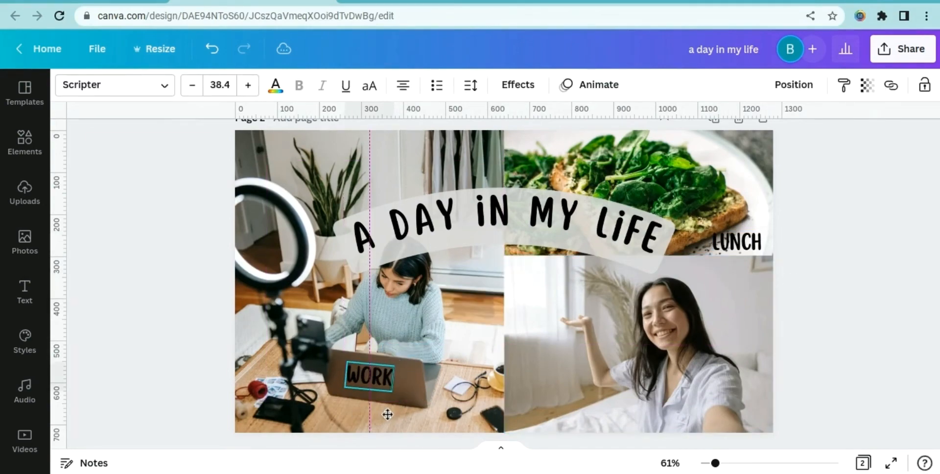
pyautogui.click(275, 84)
pyautogui.click(264, 310)
pyautogui.click(827, 263)
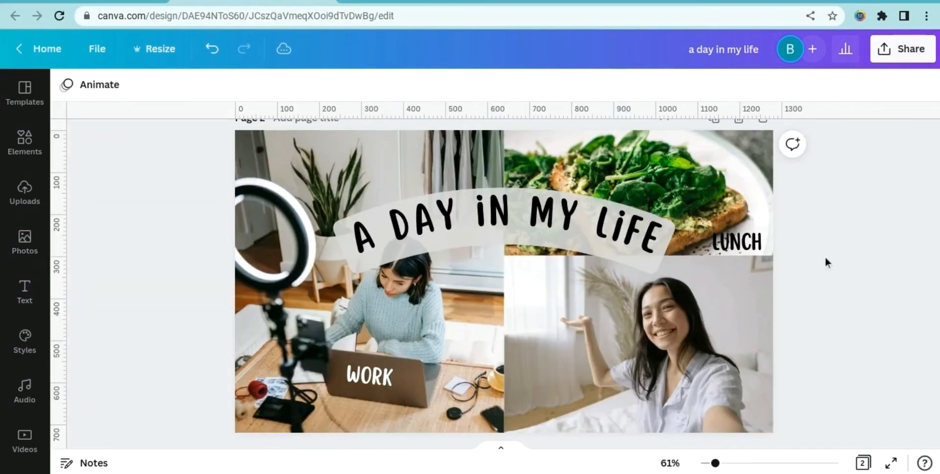
# Add a "MORNING" label with a Curve of -50 and place it at the lower left of the selfie photo
pyautogui.write('tmorning')
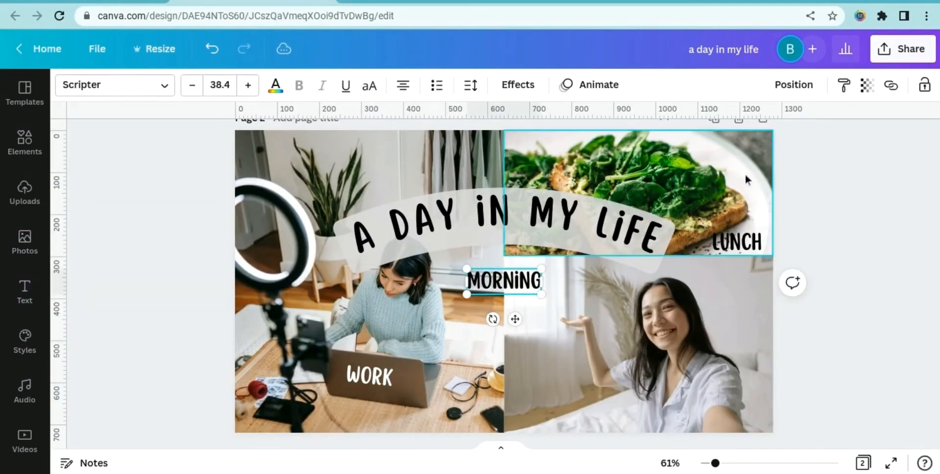
pyautogui.click(766, 84)
pyautogui.scroll(-2, 171, 343)
pyautogui.click(169, 411)
pyautogui.scroll(-1, 170, 412)
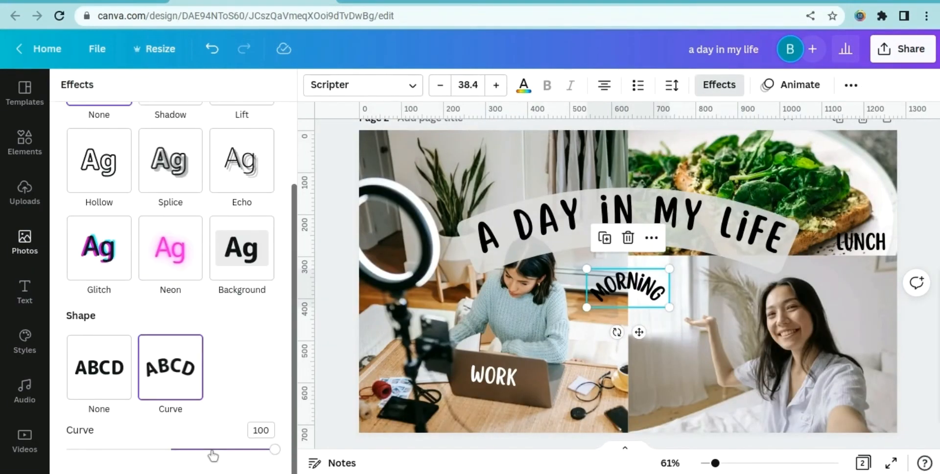
pyautogui.moveTo(210, 450); pyautogui.dragTo(118, 451)
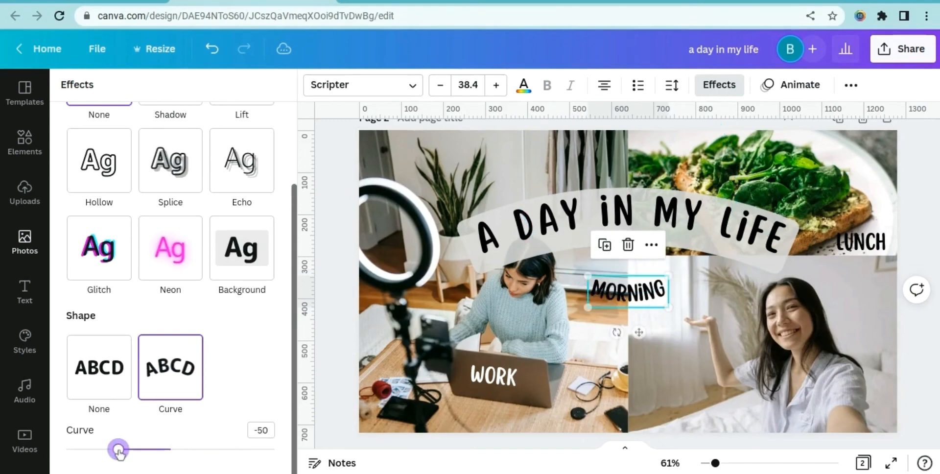
pyautogui.click(348, 332)
pyautogui.moveTo(515, 333); pyautogui.dragTo(567, 443)
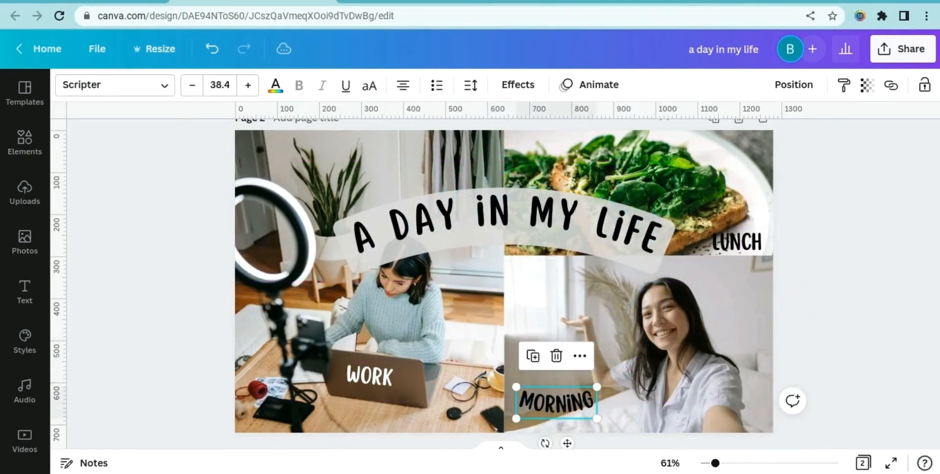
# Duplicate the MORNING label, move the copy to its right and change its text to "ROUTINE"
pyautogui.hotkey('ctrl', 'd')
pyautogui.moveTo(629, 422); pyautogui.dragTo(699, 412)
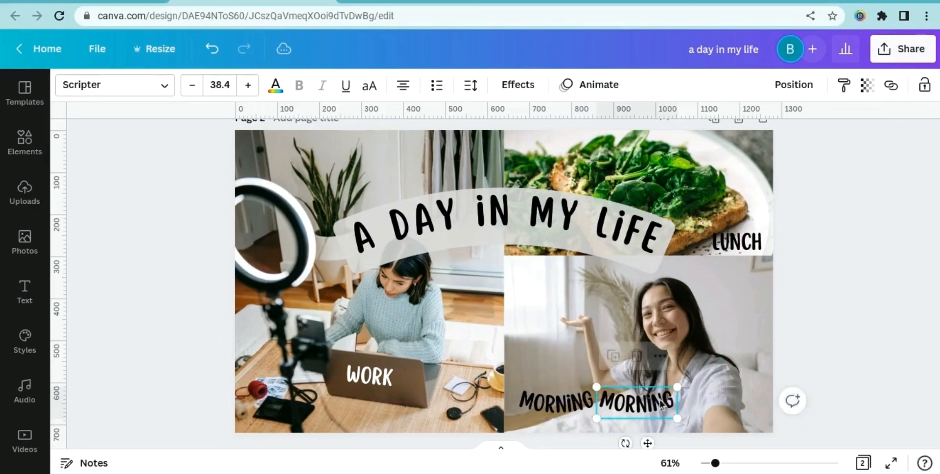
pyautogui.doubleClick(657, 399)
pyautogui.write('ROUTINE')
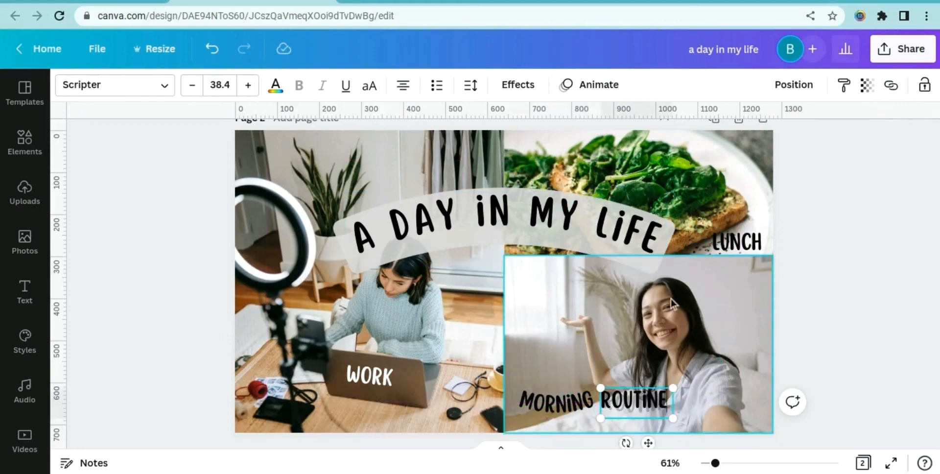
# Set the ROUTINE label's curve to 50
pyautogui.click(827, 310)
pyautogui.click(636, 402)
pyautogui.click(518, 84)
pyautogui.scroll(-3, 171, 294)
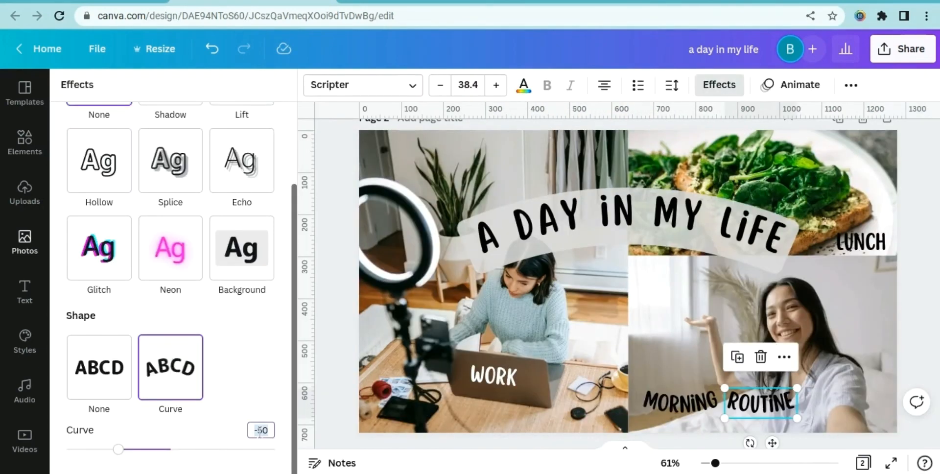
pyautogui.click(260, 431)
pyautogui.write('50')
# Group the MORNING and ROUTINE labels together and slightly resize the group
pyautogui.click(803, 416)
pyautogui.rightClick(652, 442)
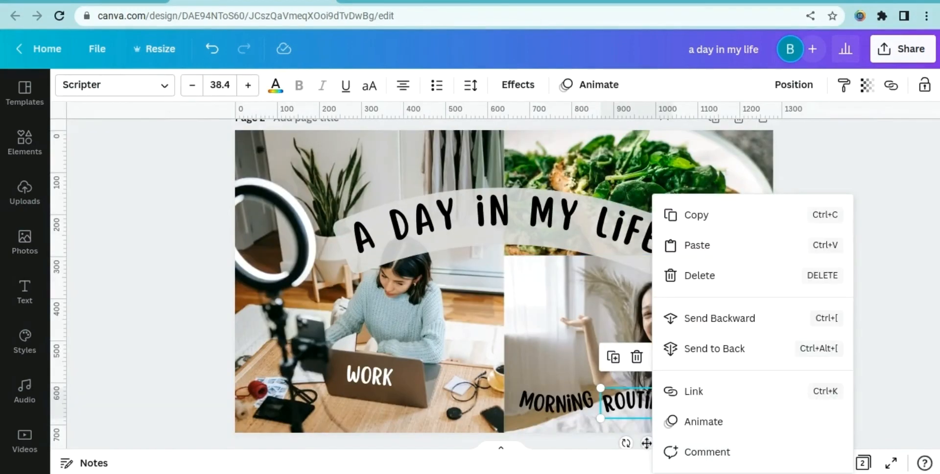
pyautogui.click(637, 439)
pyautogui.click(634, 399)
pyautogui.moveTo(650, 443)
pyautogui.mouseDown()
pyautogui.moveTo(636, 440)
pyautogui.moveTo(644, 439)
pyautogui.mouseUp()
pyautogui.moveTo(677, 406); pyautogui.dragTo(555, 420)
pyautogui.click(771, 88)
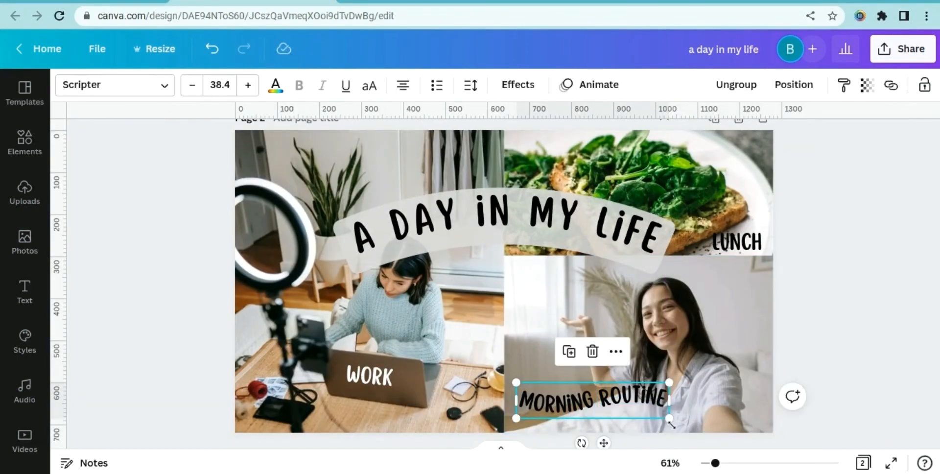
pyautogui.moveTo(670, 419); pyautogui.dragTo(664, 422)
pyautogui.click(823, 343)
# Preview the finished collage in full screen and return to the editor
pyautogui.click(891, 461)
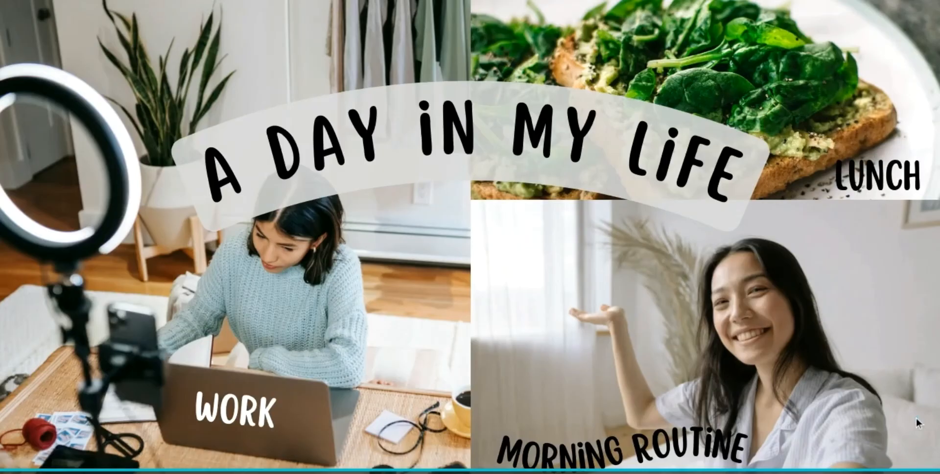
pyautogui.click(904, 455)
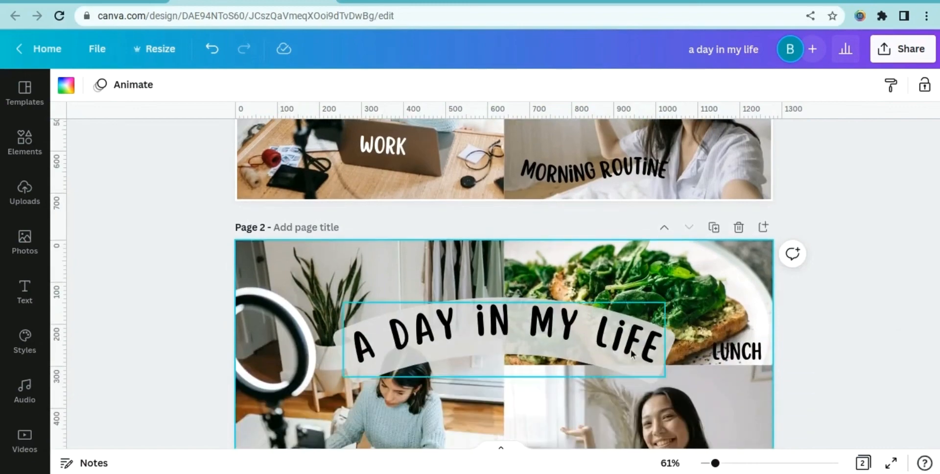
pyautogui.click(622, 311)
pyautogui.click(844, 253)
pyautogui.scroll(3, 844, 253)
pyautogui.scroll(-5, 844, 252)
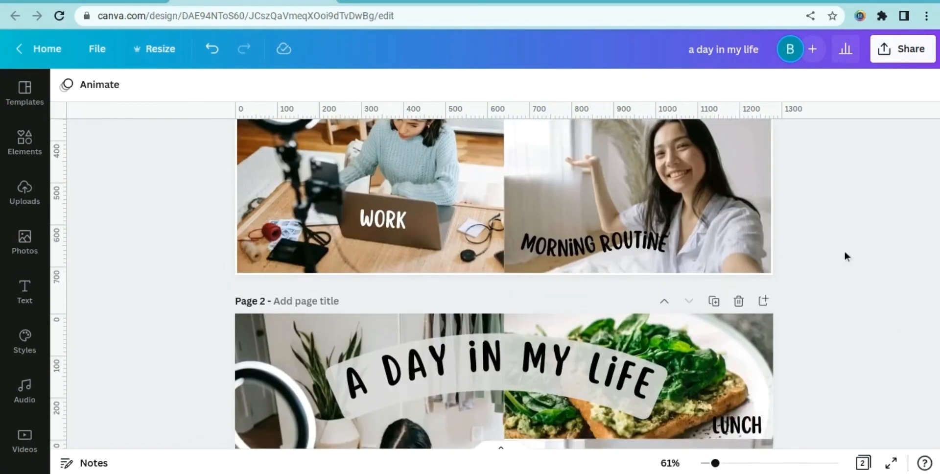
# Move the curved title higher on the collage
pyautogui.moveTo(537, 432); pyautogui.dragTo(327, 221)
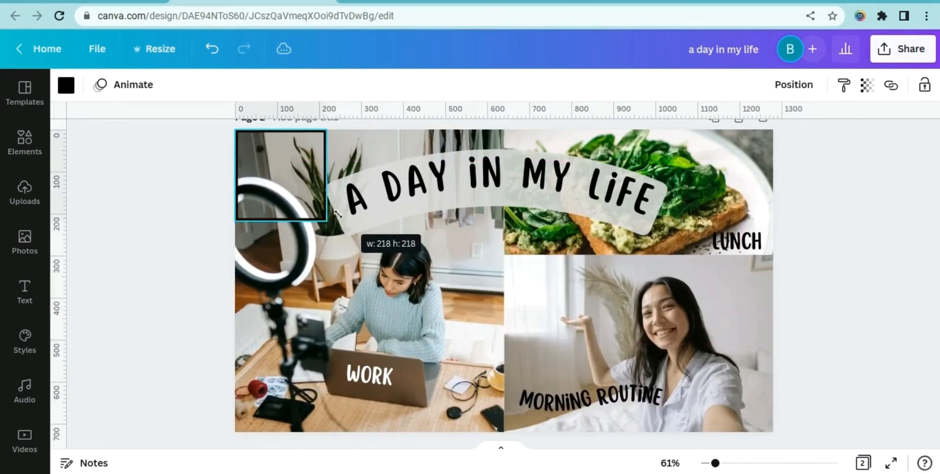
pyautogui.moveTo(326, 175); pyautogui.dragTo(772, 195)
pyautogui.moveTo(673, 222); pyautogui.dragTo(663, 430)
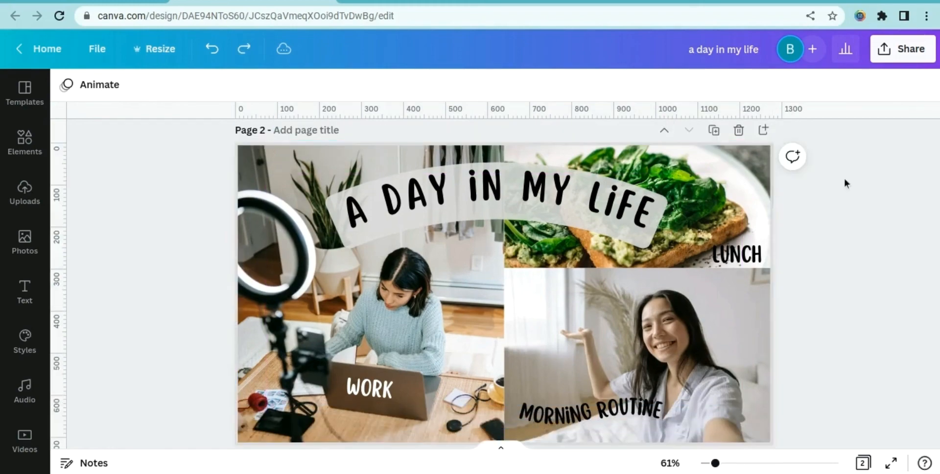